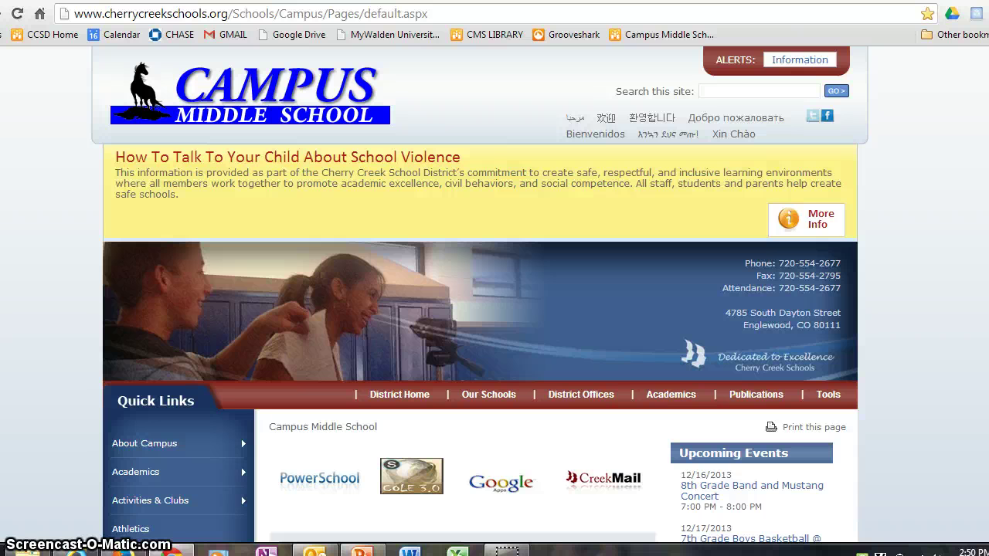
Open the Library quick link and confirm leaving the district site for cmslibrary.org.
{"action": "mouse_move", "coordinate": [670, 393]}
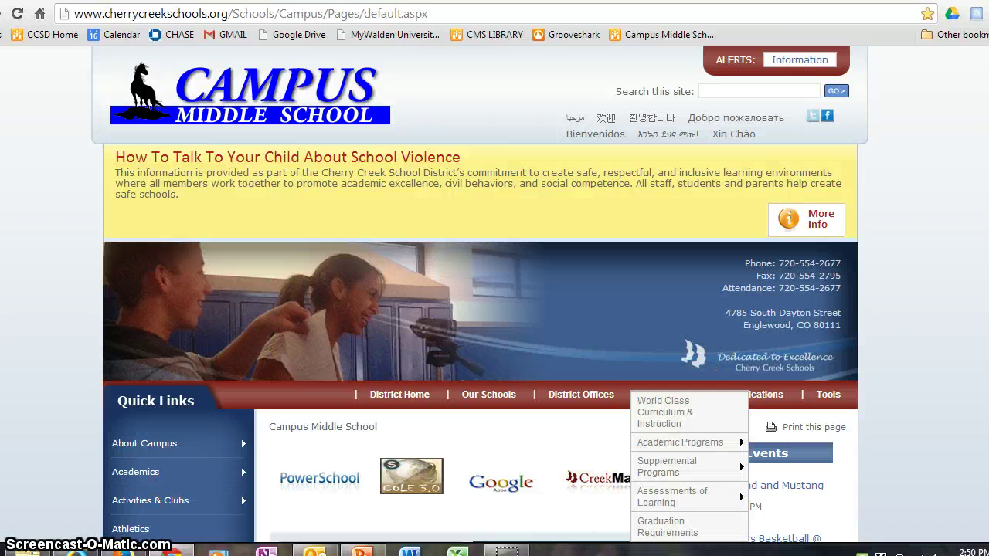
{"action": "scroll", "coordinate": [494, 309], "scroll_direction": "down", "scroll_amount": 3}
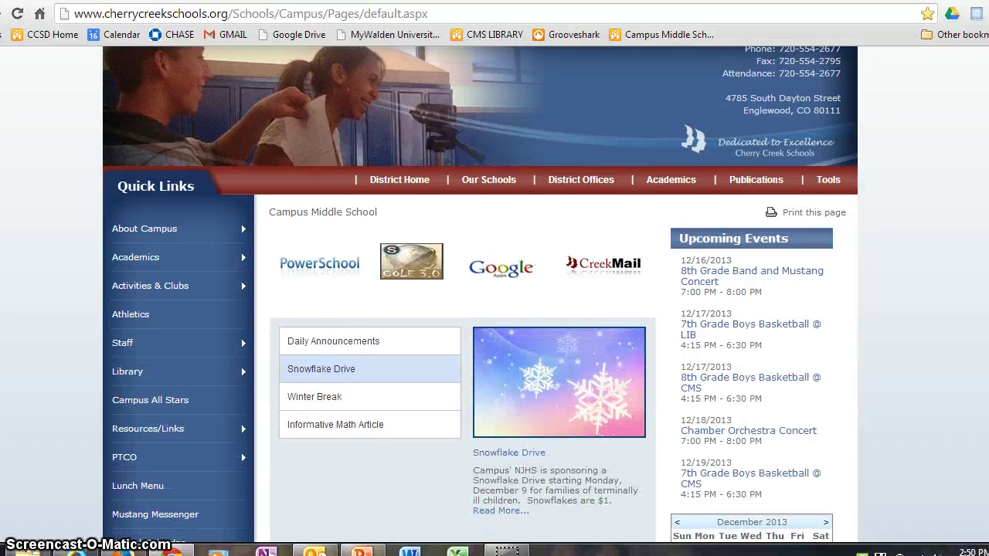
{"action": "left_click", "coordinate": [163, 374]}
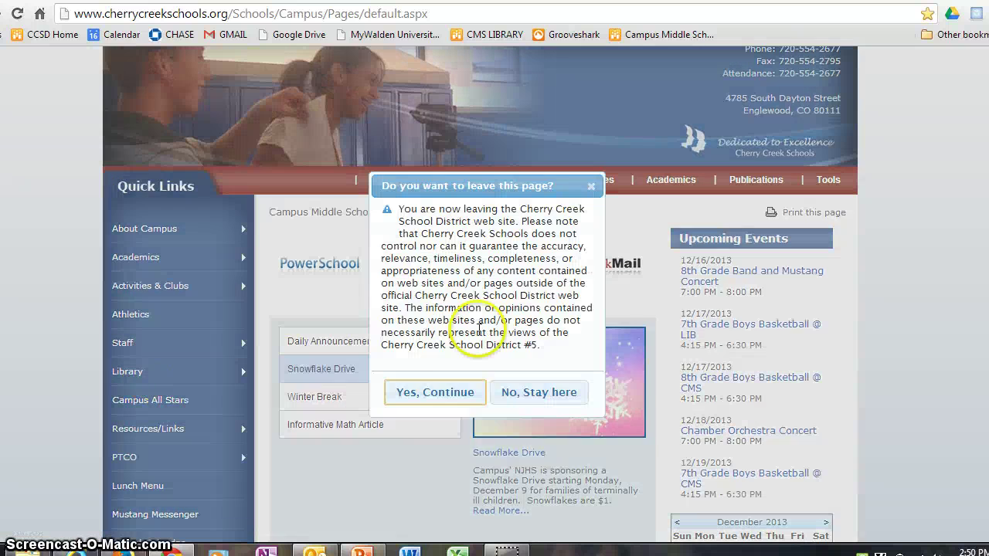
{"action": "left_click", "coordinate": [442, 391]}
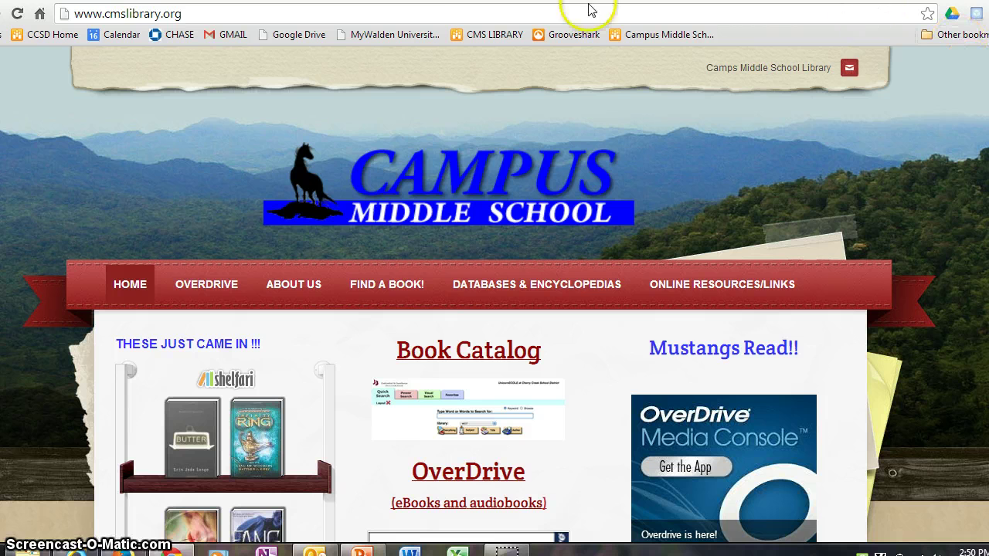
{"action": "left_click", "coordinate": [440, 17]}
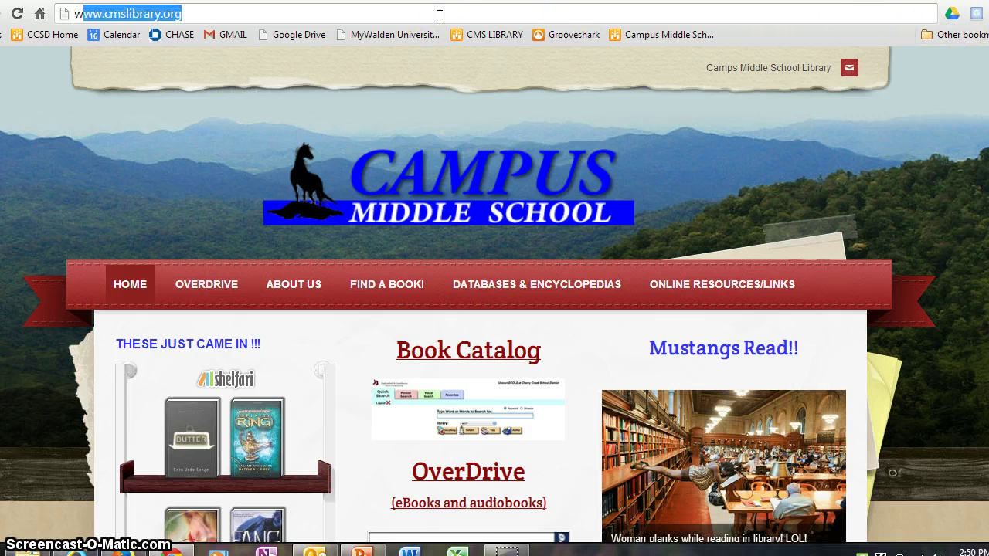
{"action": "type", "text": "www.cms"}
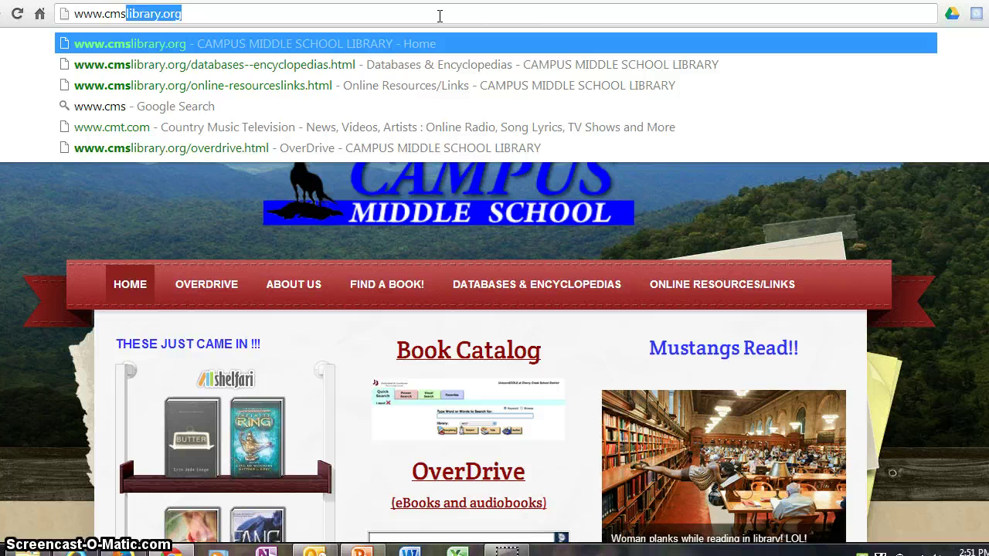
{"action": "type", "text": "libra"}
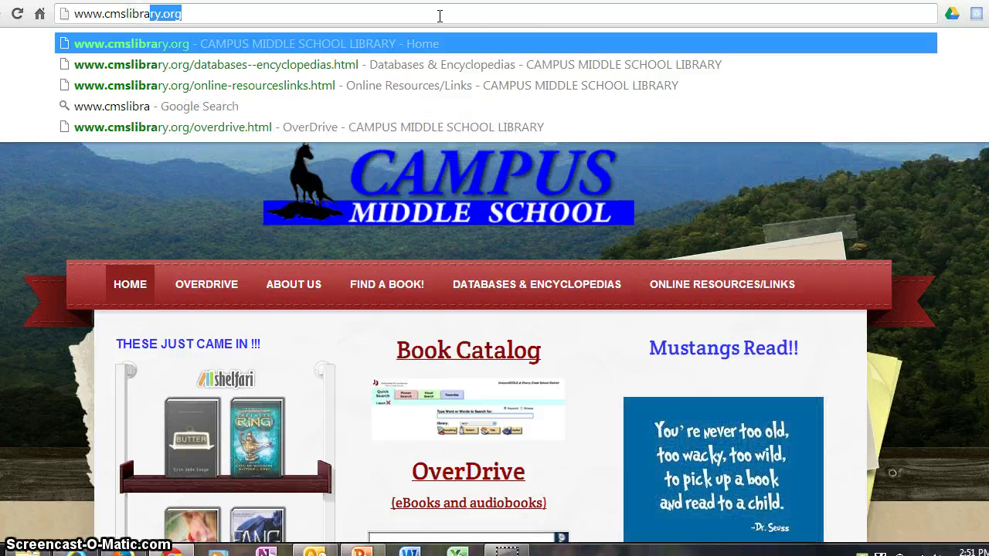
{"action": "type", "text": "ry.org"}
{"action": "key", "text": "Return"}
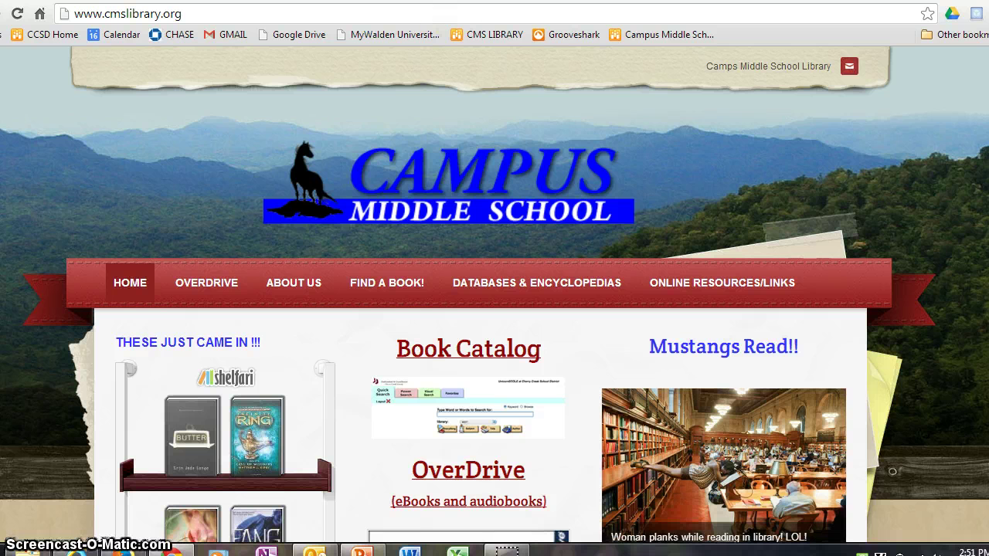
{"action": "scroll", "coordinate": [495, 294], "scroll_direction": "down", "scroll_amount": 2}
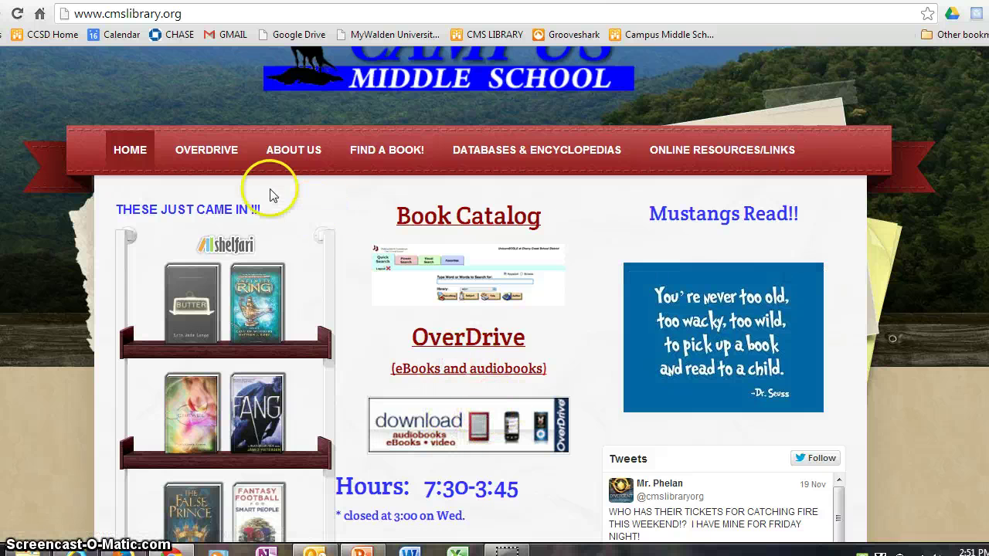
Follow the OverDrive banner through to the Cherry Creek School District Digital Library sign-in.
{"action": "left_click", "coordinate": [221, 158]}
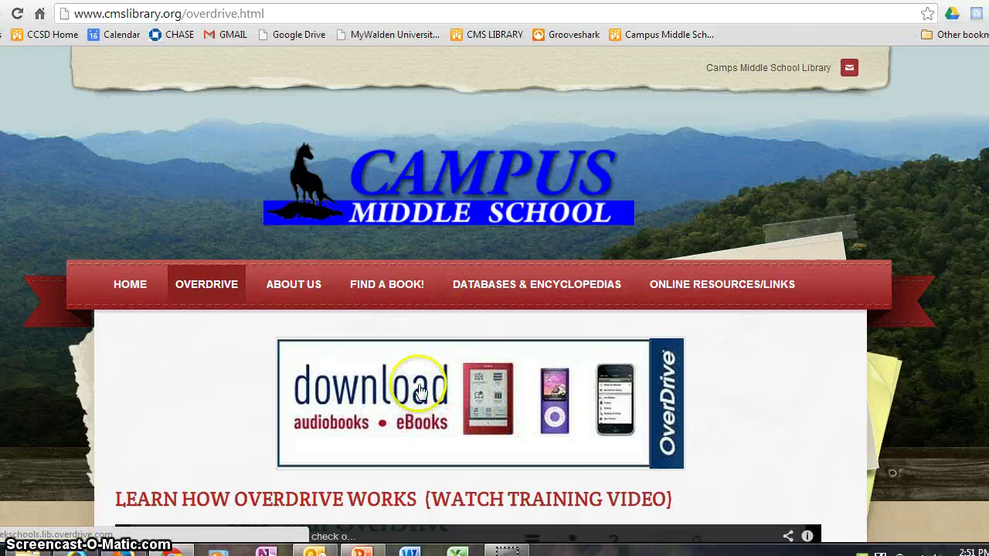
{"action": "left_click", "coordinate": [457, 412]}
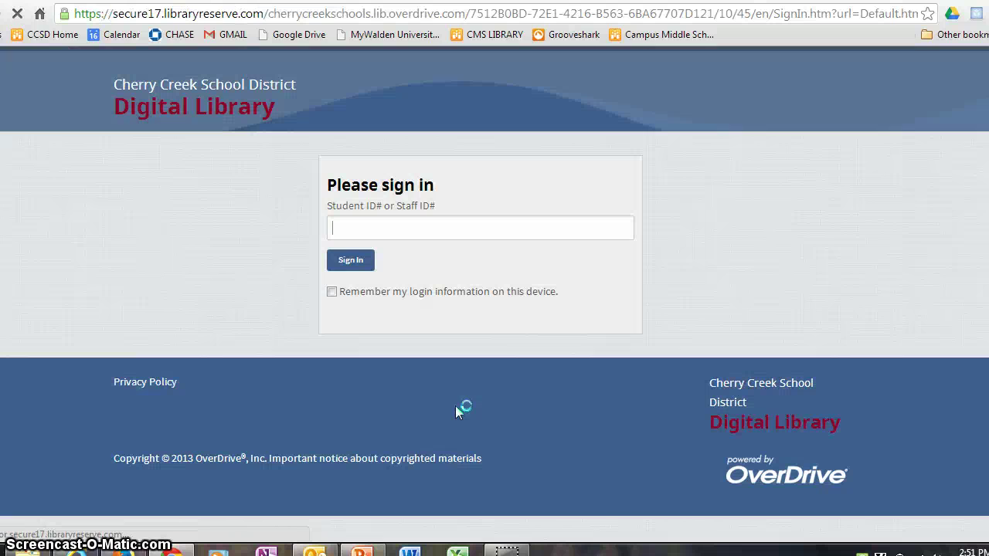
{"action": "left_click", "coordinate": [582, 258]}
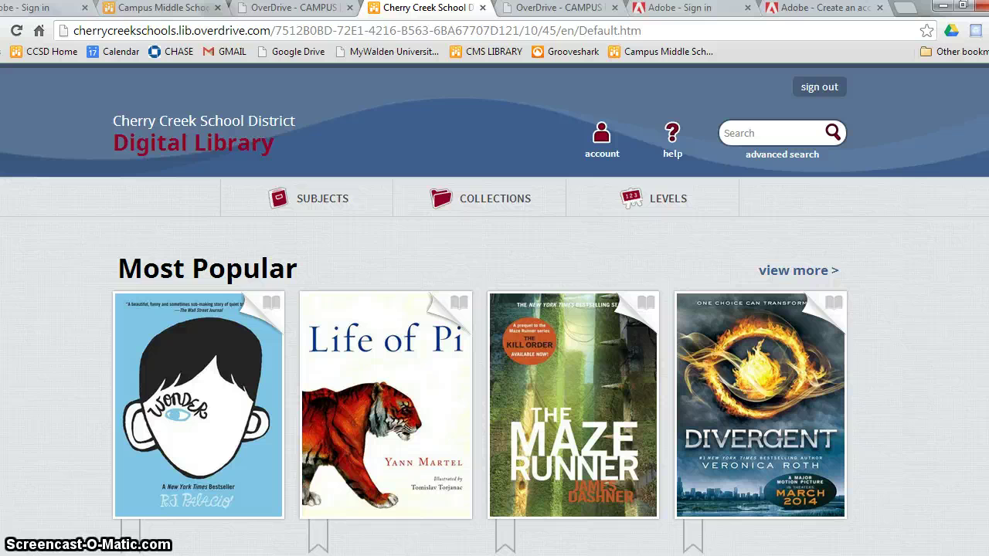
Display the SUBJECTS menu listing the library's book subjects.
{"action": "mouse_move", "coordinate": [288, 194]}
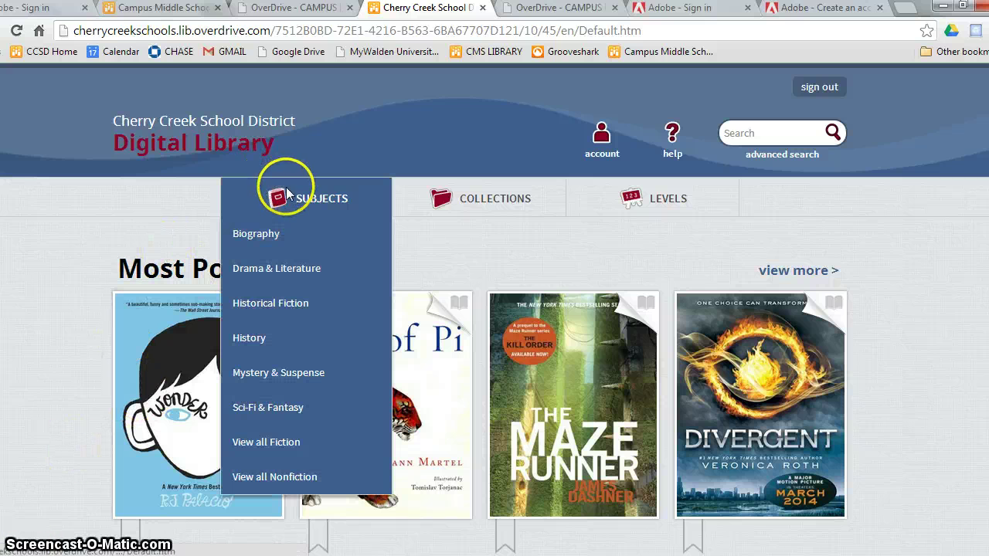
{"action": "mouse_move", "coordinate": [623, 209]}
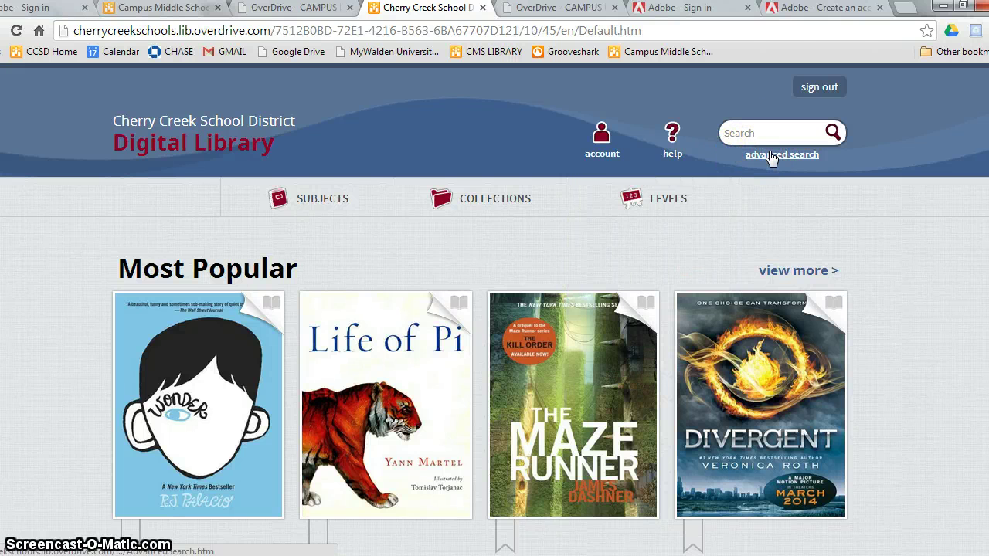
{"action": "left_click", "coordinate": [333, 186]}
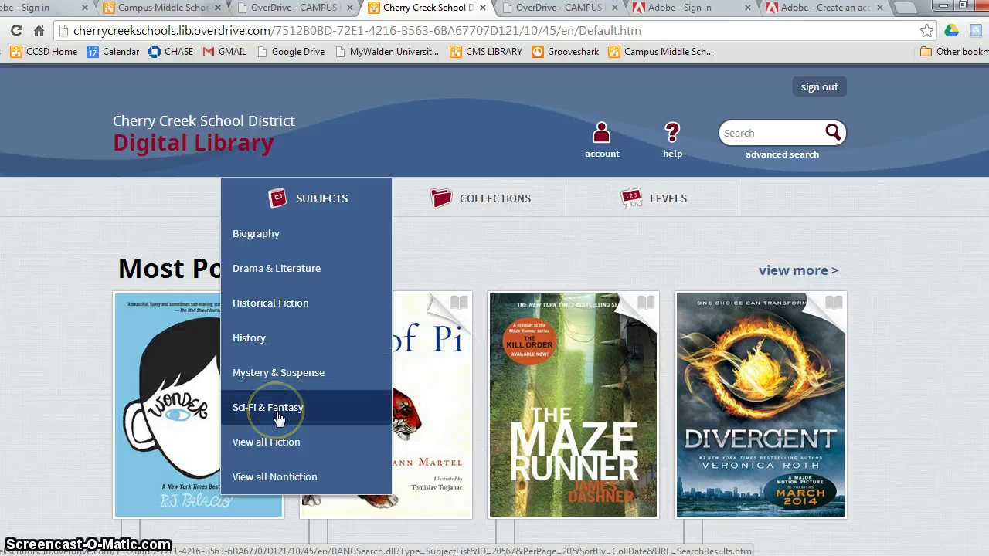
Browse the COLLECTIONS menu, including Battle of the Books, Middle School, High School and Audiobooks.
{"action": "mouse_move", "coordinate": [487, 185]}
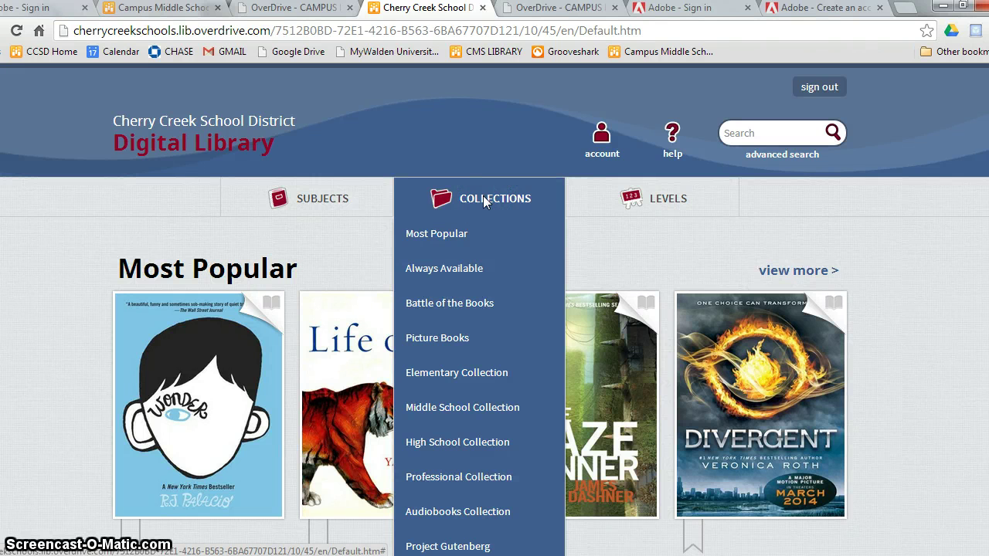
{"action": "left_click", "coordinate": [485, 200]}
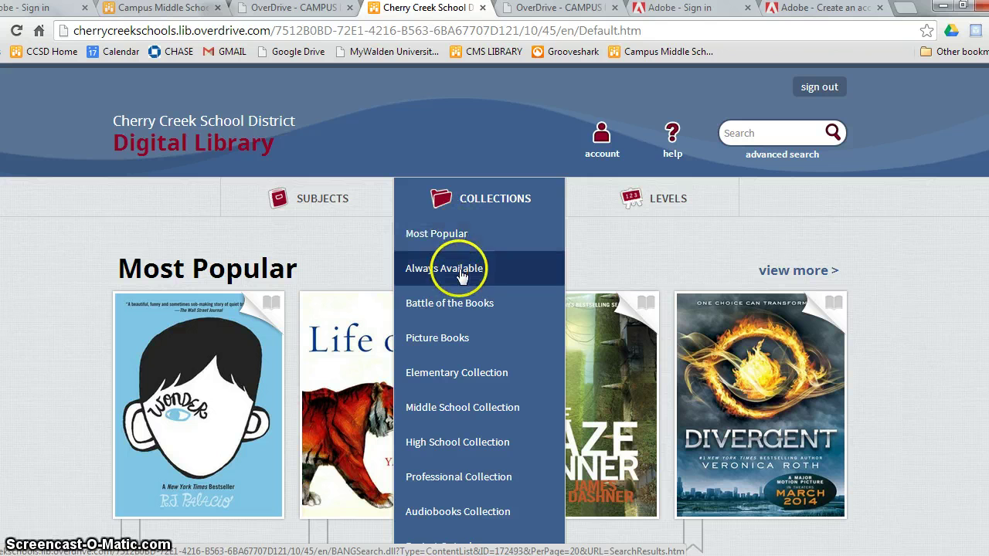
{"action": "left_click", "coordinate": [440, 335]}
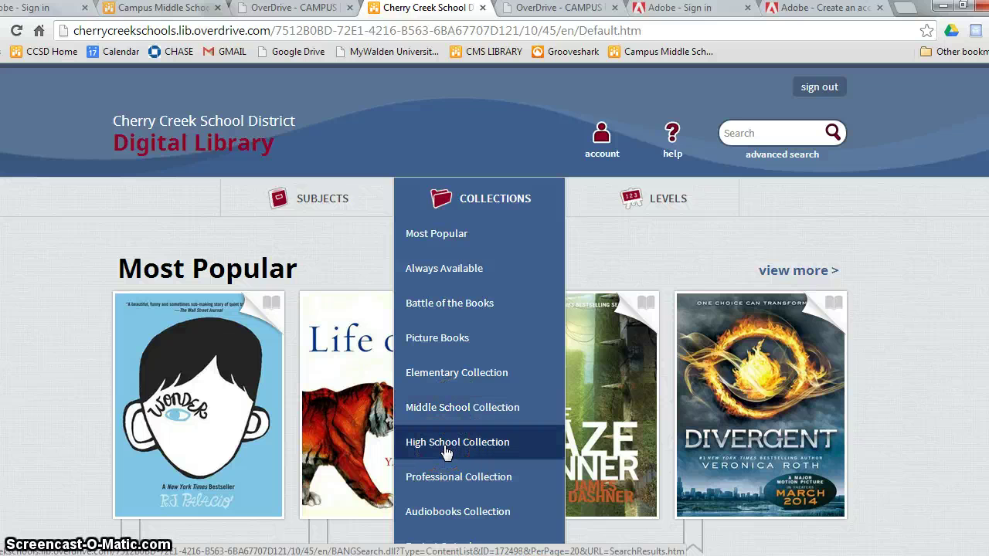
{"action": "left_click", "coordinate": [442, 513]}
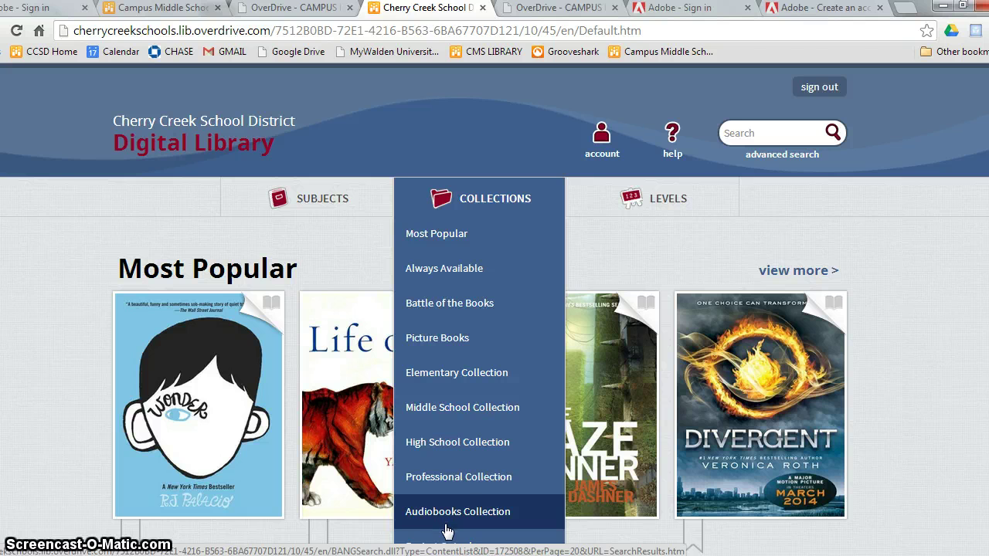
List the Harry Potter results by Lexile measure and scroll through them.
{"action": "mouse_move", "coordinate": [673, 204]}
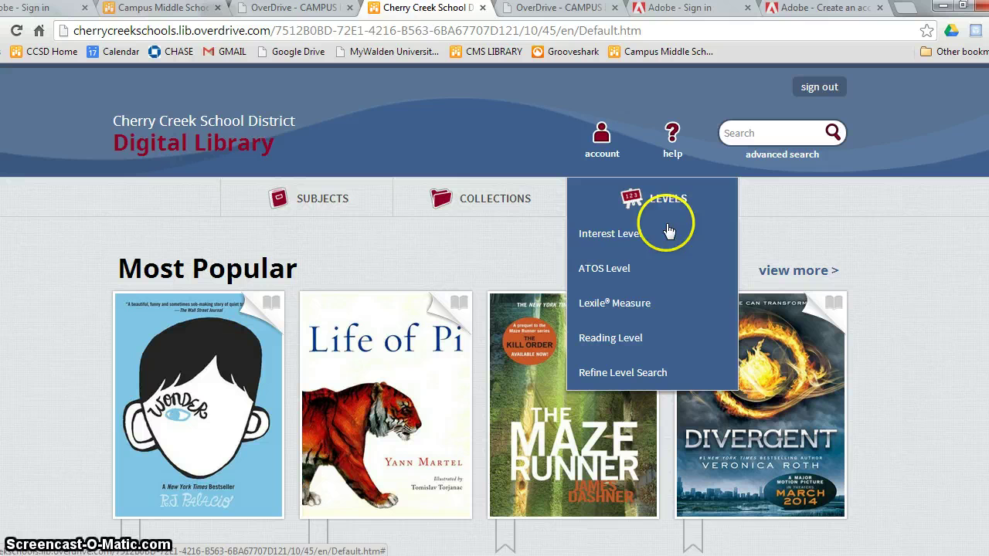
{"action": "left_click", "coordinate": [640, 302]}
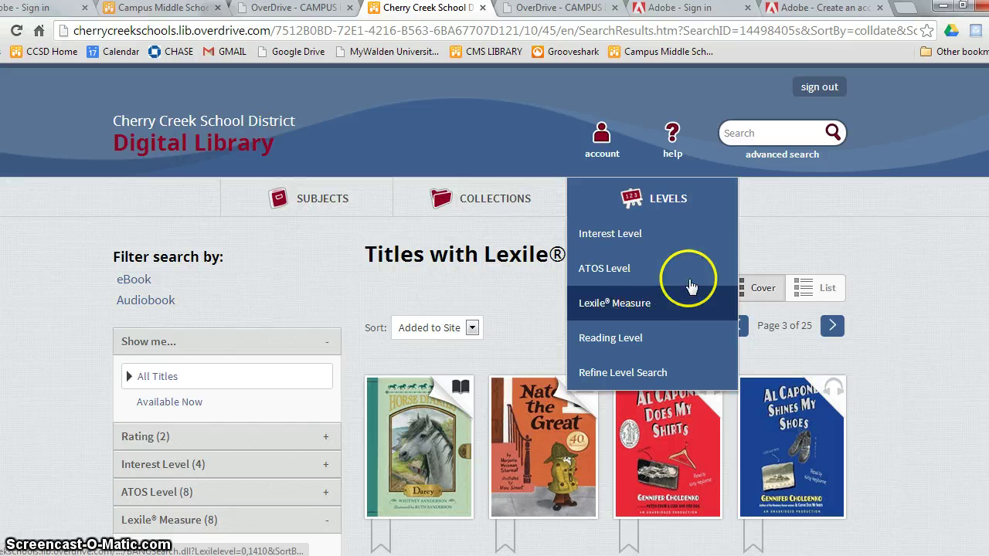
{"action": "scroll", "coordinate": [495, 309], "scroll_direction": "down", "scroll_amount": 3}
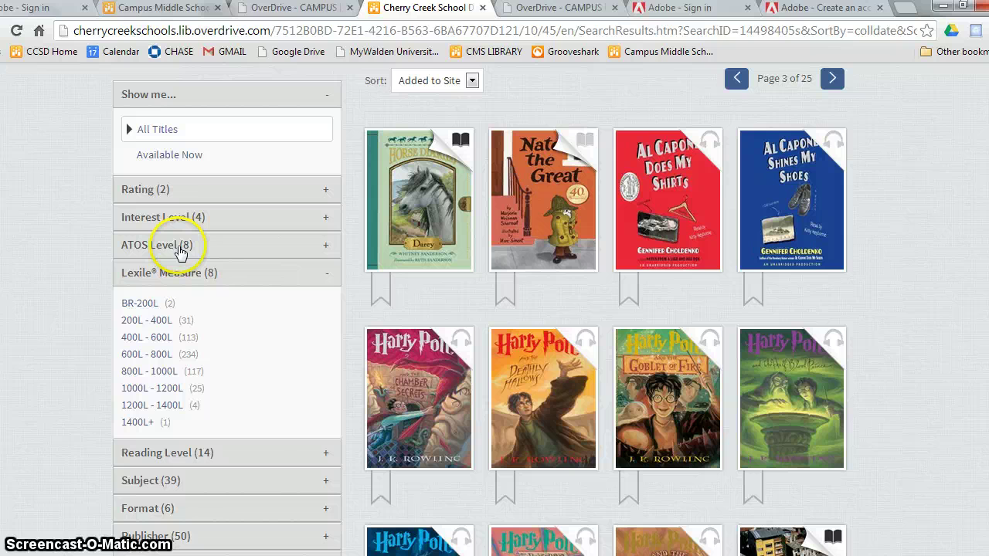
{"action": "scroll", "coordinate": [180, 253], "scroll_direction": "down", "scroll_amount": 4}
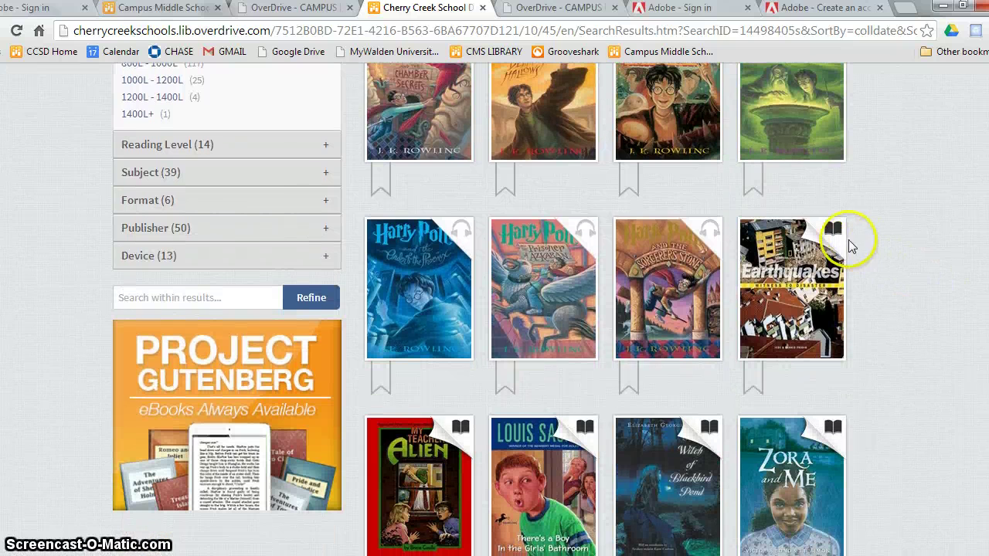
View the Sorcerer's Stone audiobook details, then return to the Advanced Search page.
{"action": "mouse_move", "coordinate": [828, 228]}
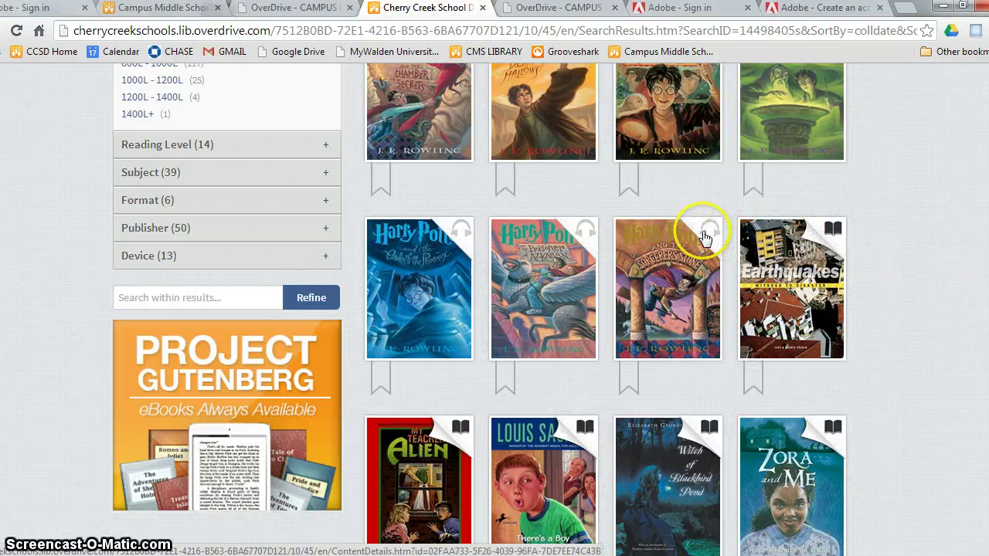
{"action": "mouse_move", "coordinate": [705, 236]}
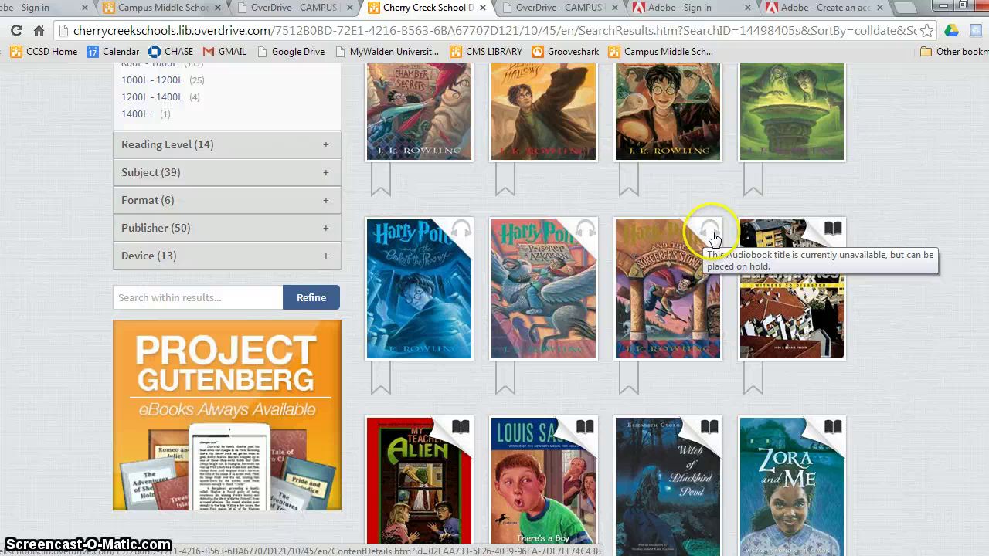
{"action": "left_click", "coordinate": [684, 236]}
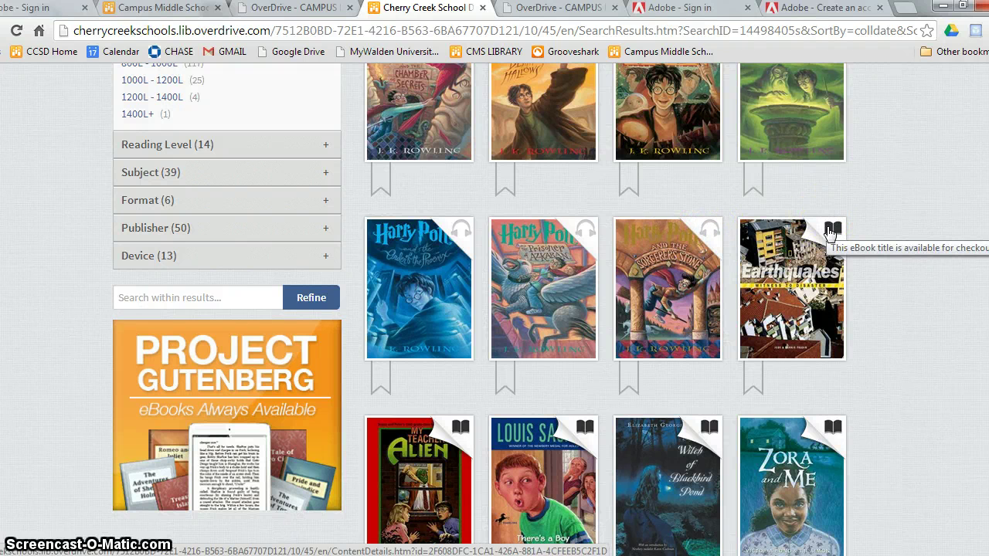
{"action": "key", "text": "alt+Left"}
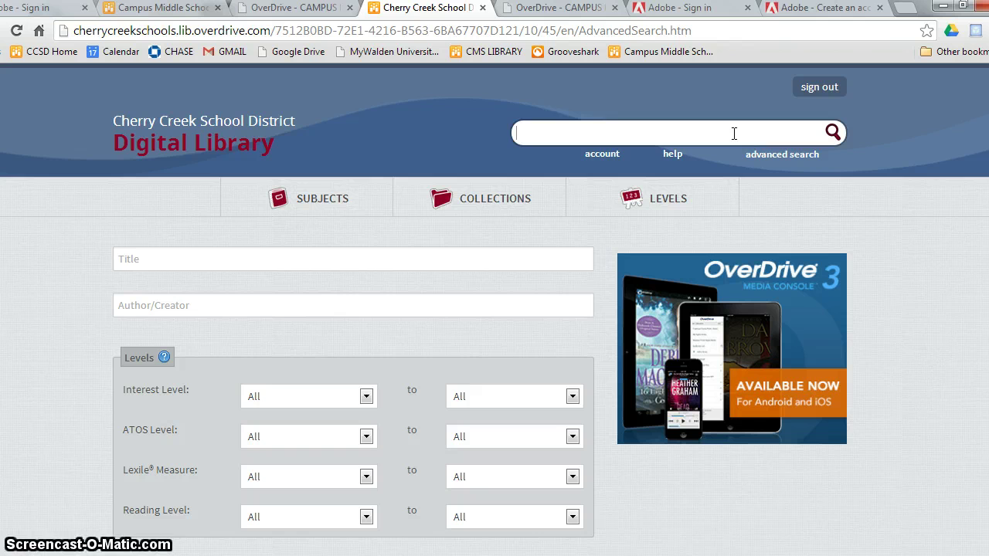
{"action": "left_click", "coordinate": [734, 133]}
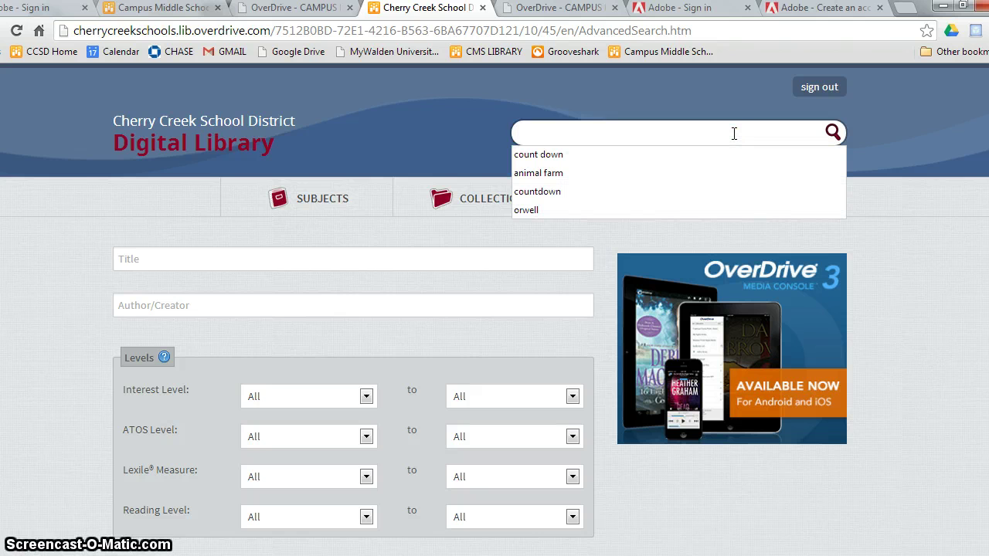
{"action": "type", "text": "harry potter"}
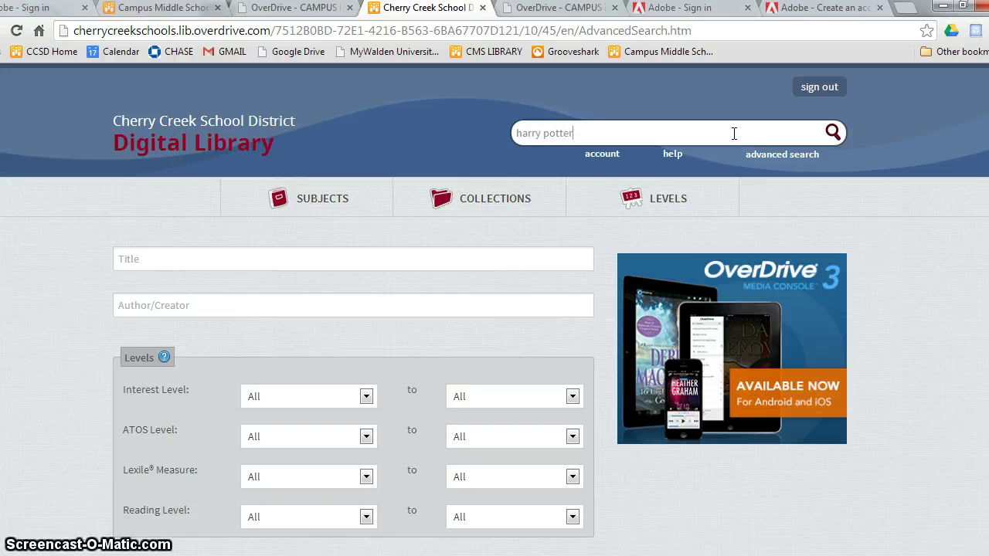
{"action": "key", "text": "BackSpace"}
{"action": "key", "text": "BackSpace"}
{"action": "key", "text": "BackSpace"}
{"action": "key", "text": "BackSpace"}
{"action": "key", "text": "BackSpace"}
{"action": "key", "text": "BackSpace"}
{"action": "key", "text": "BackSpace"}
{"action": "key", "text": "BackSpace"}
{"action": "key", "text": "BackSpace"}
{"action": "key", "text": "BackSpace"}
{"action": "key", "text": "BackSpace"}
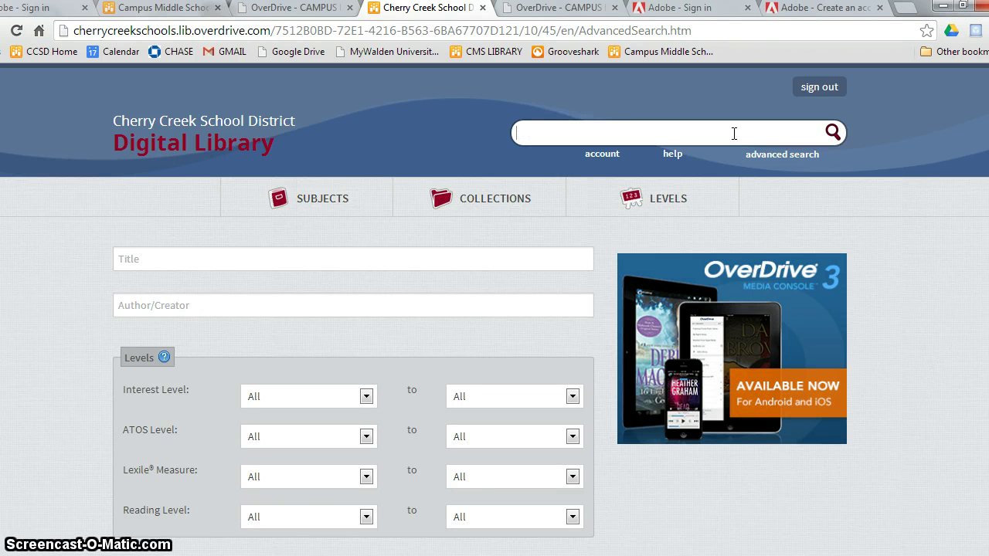
{"action": "type", "text": "army books"}
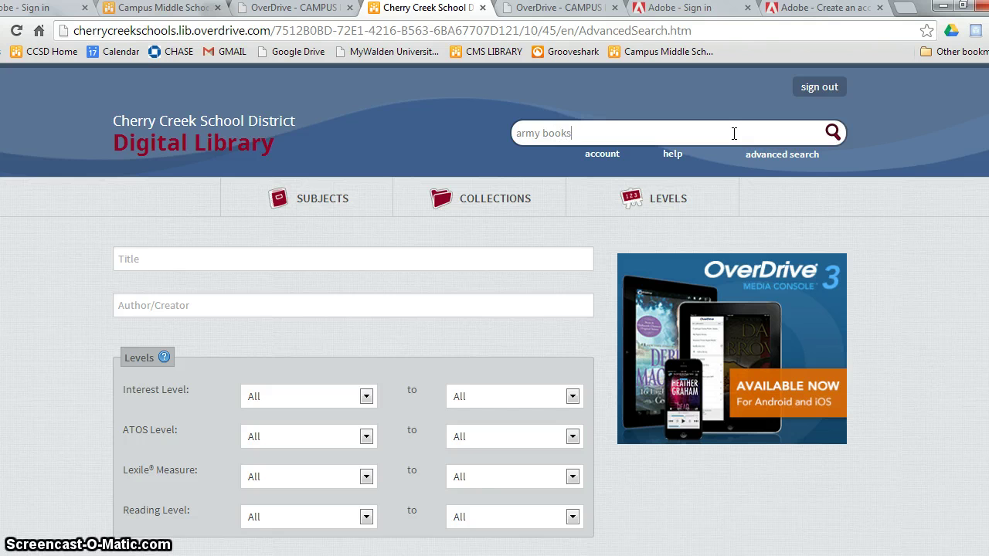
{"action": "key", "text": "BackSpace"}
{"action": "key", "text": "BackSpace"}
{"action": "key", "text": "BackSpace"}
{"action": "key", "text": "BackSpace"}
{"action": "key", "text": "BackSpace"}
{"action": "key", "text": "BackSpace"}
{"action": "key", "text": "BackSpace"}
{"action": "key", "text": "BackSpace"}
{"action": "key", "text": "BackSpace"}
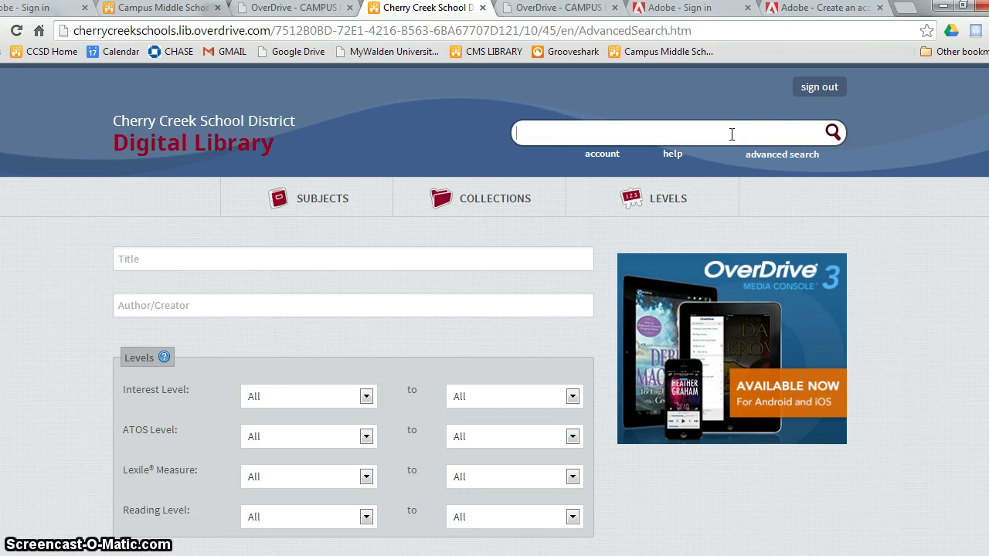
{"action": "left_click", "coordinate": [794, 163]}
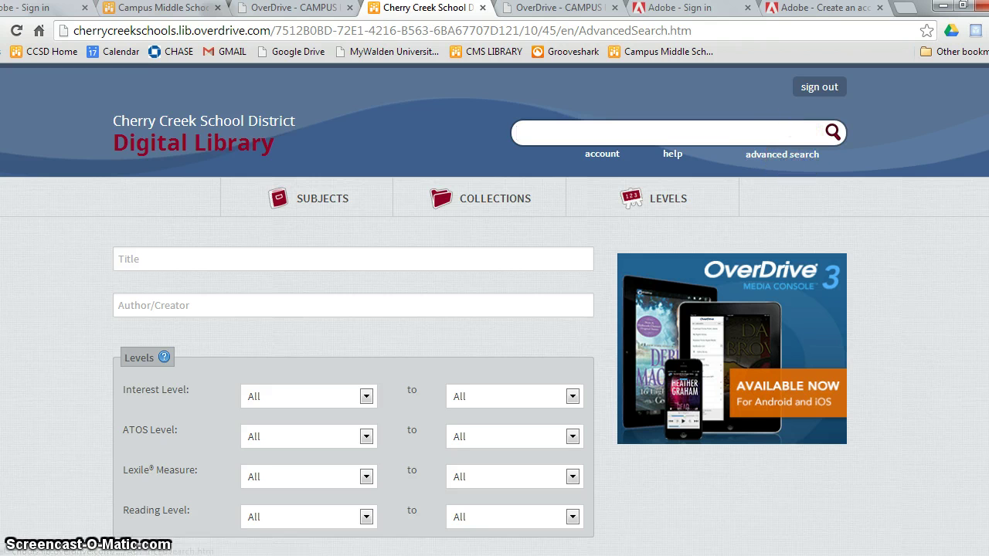
{"action": "scroll", "coordinate": [494, 309], "scroll_direction": "down", "scroll_amount": 5}
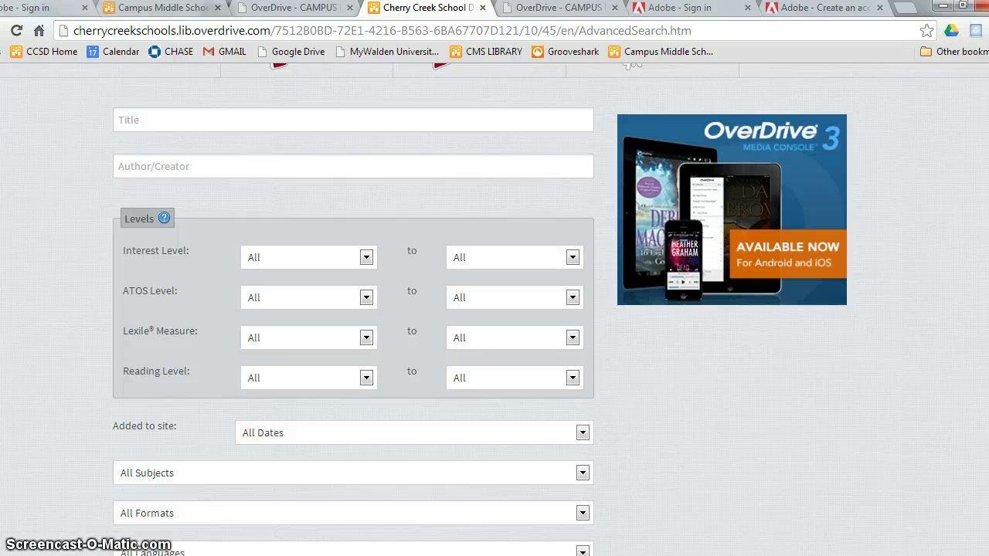
{"action": "scroll", "coordinate": [494, 309], "scroll_direction": "down", "scroll_amount": 1}
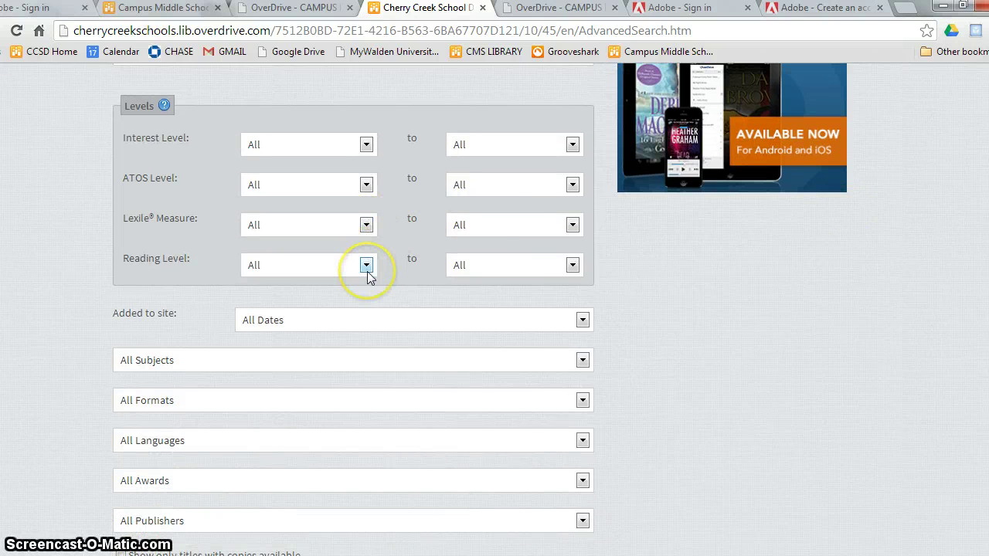
{"action": "left_click", "coordinate": [275, 365]}
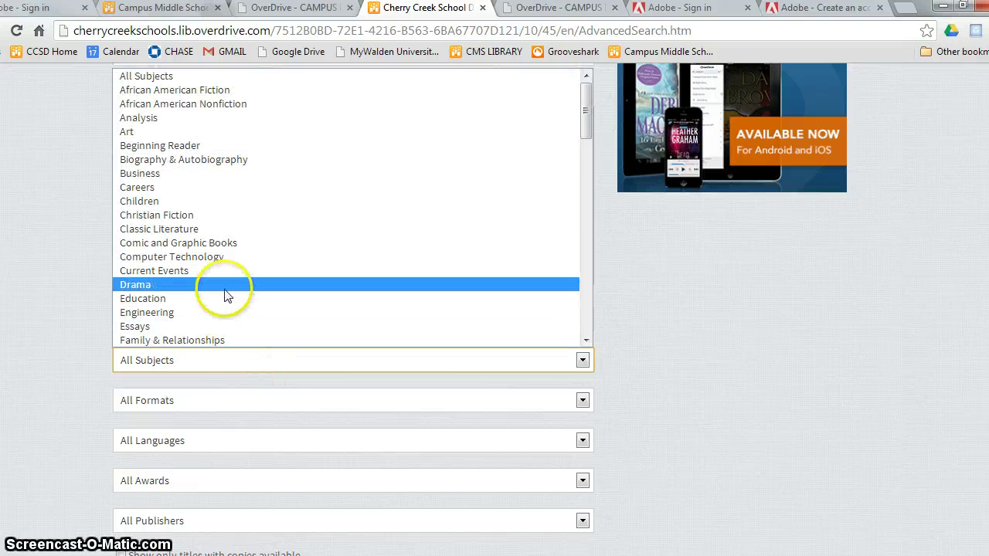
{"action": "left_click", "coordinate": [251, 444]}
{"action": "left_click", "coordinate": [252, 447]}
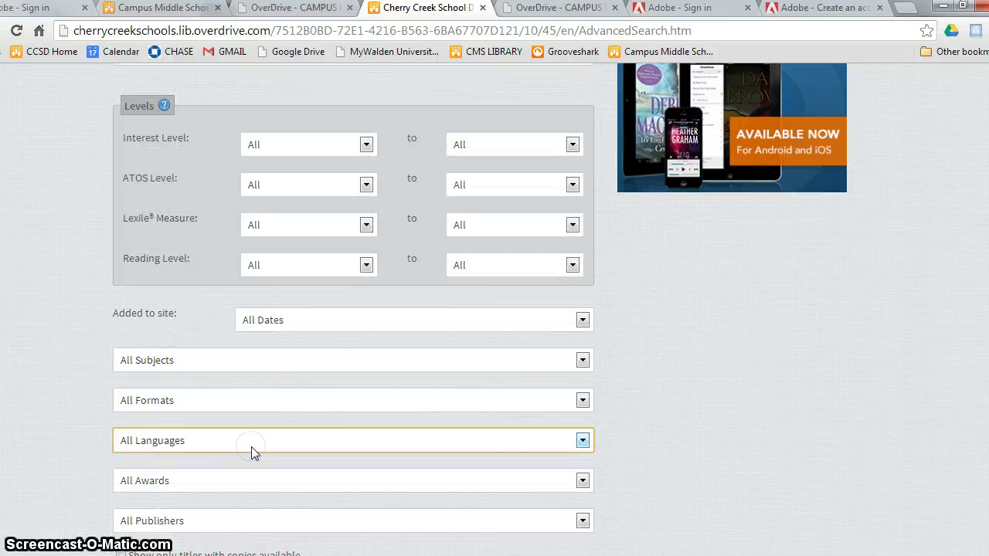
{"action": "scroll", "coordinate": [495, 309], "scroll_direction": "down", "scroll_amount": 3}
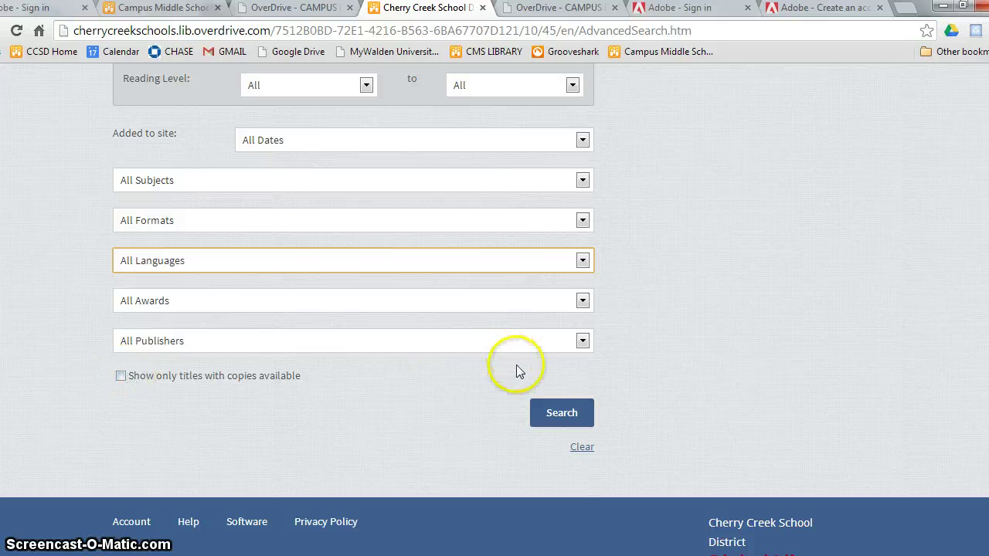
{"action": "scroll", "coordinate": [751, 271], "scroll_direction": "up", "scroll_amount": 3}
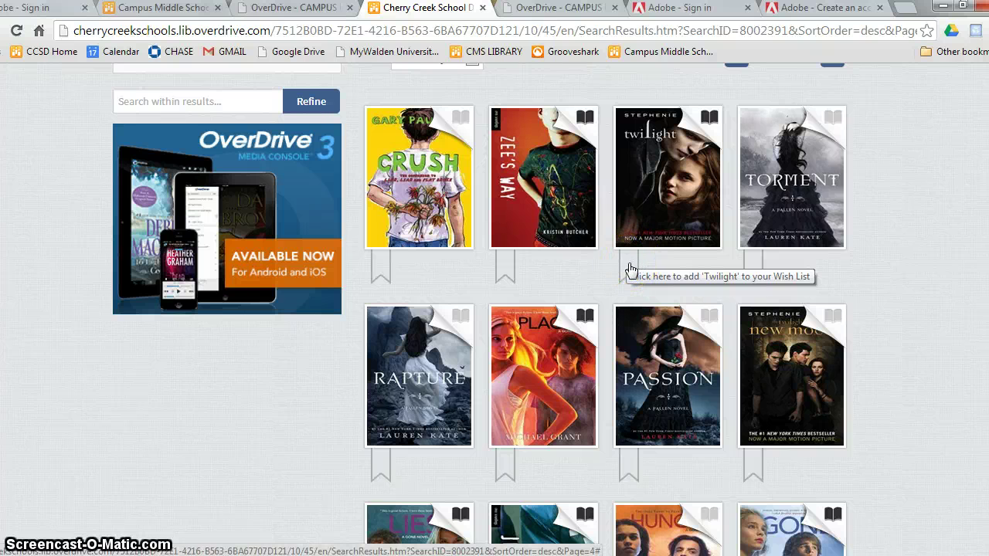
Add Twilight to the Wish List, then open its details page with the 21-day loan.
{"action": "left_click", "coordinate": [630, 266]}
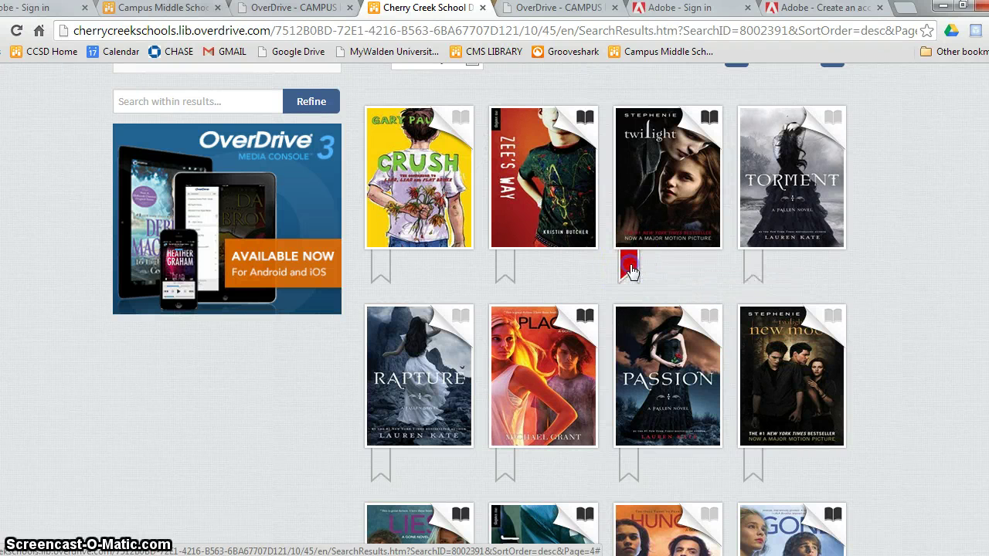
{"action": "left_click", "coordinate": [678, 214]}
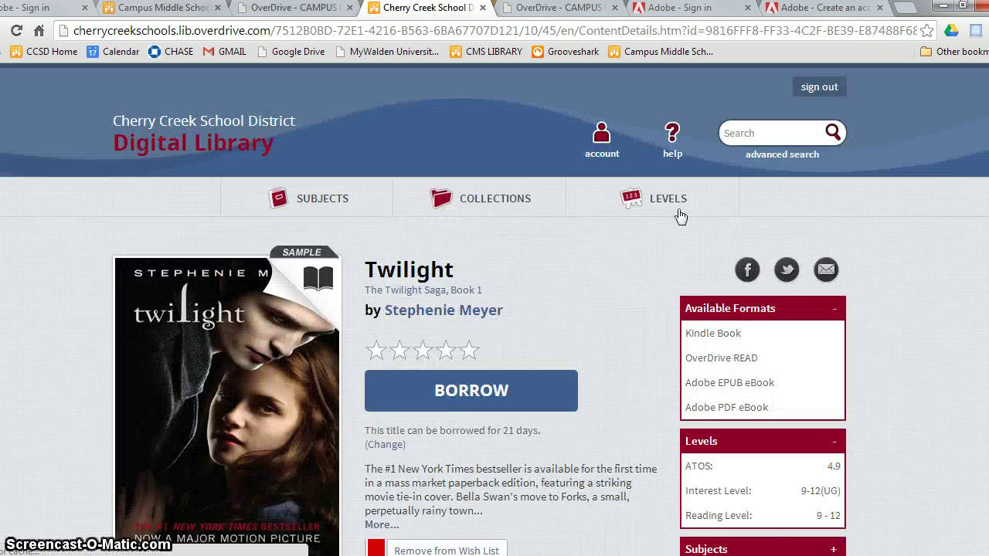
Expand and read Twilight's full description.
{"action": "scroll", "coordinate": [494, 309], "scroll_direction": "down", "scroll_amount": 2}
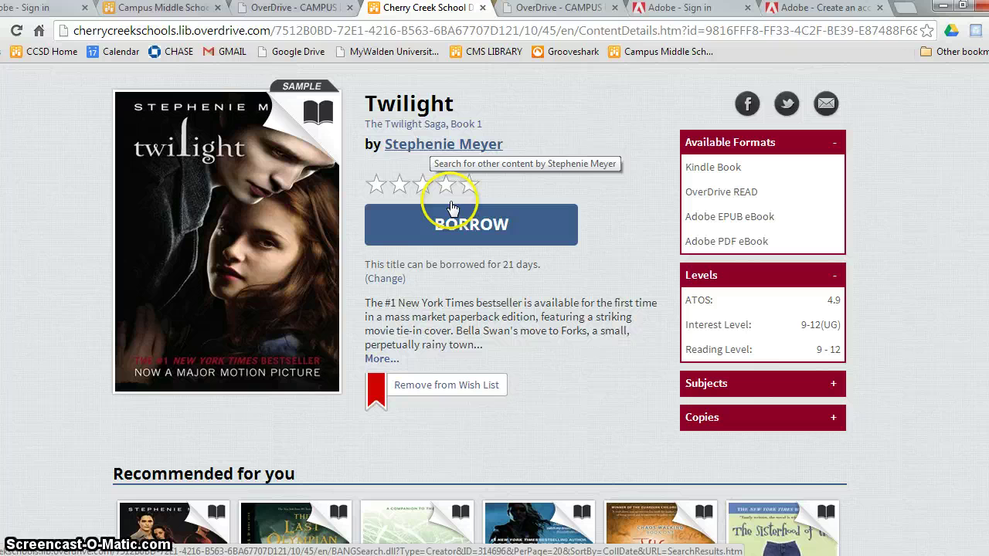
{"action": "left_click", "coordinate": [380, 358]}
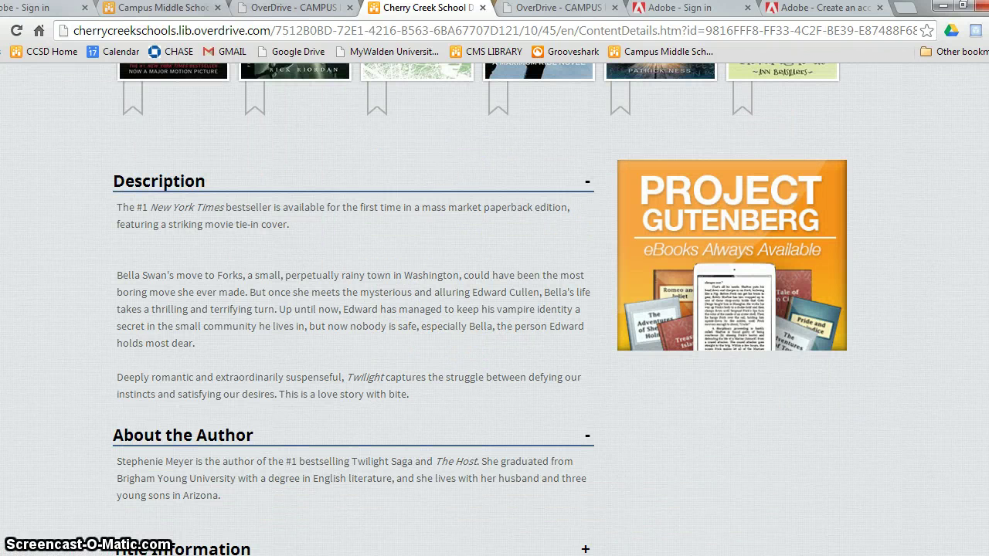
{"action": "scroll", "coordinate": [501, 468], "scroll_direction": "down", "scroll_amount": 2}
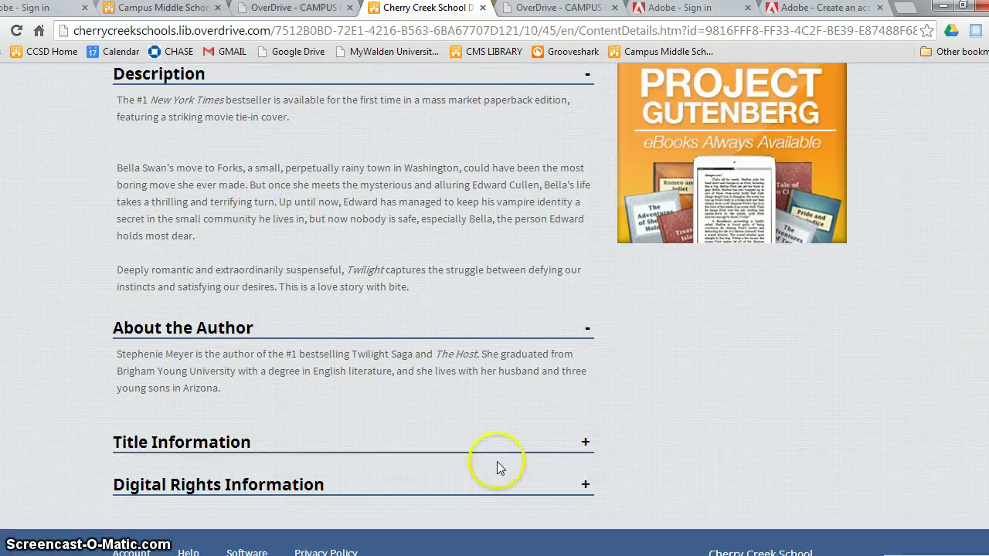
{"action": "scroll", "coordinate": [272, 309], "scroll_direction": "up", "scroll_amount": 6}
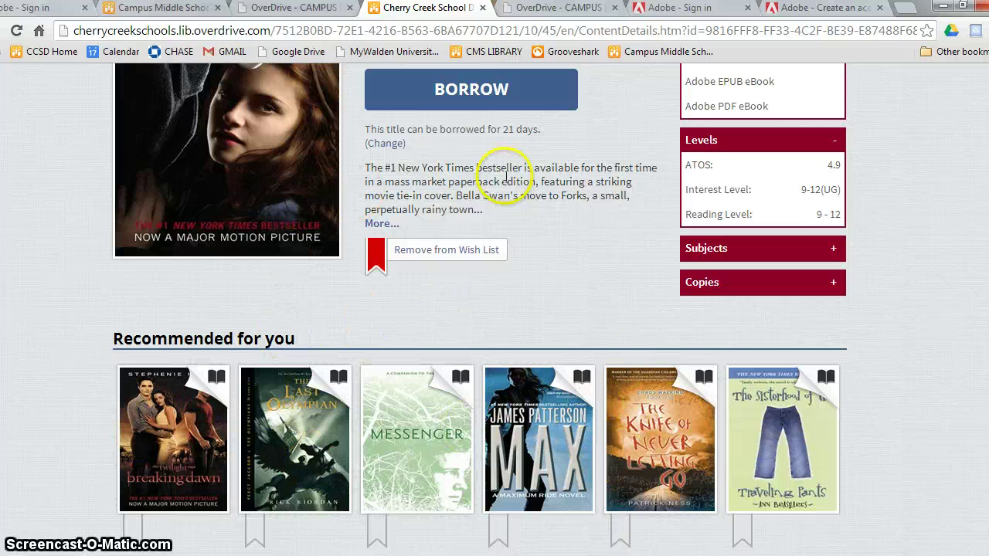
{"action": "scroll", "coordinate": [479, 309], "scroll_direction": "up", "scroll_amount": 2}
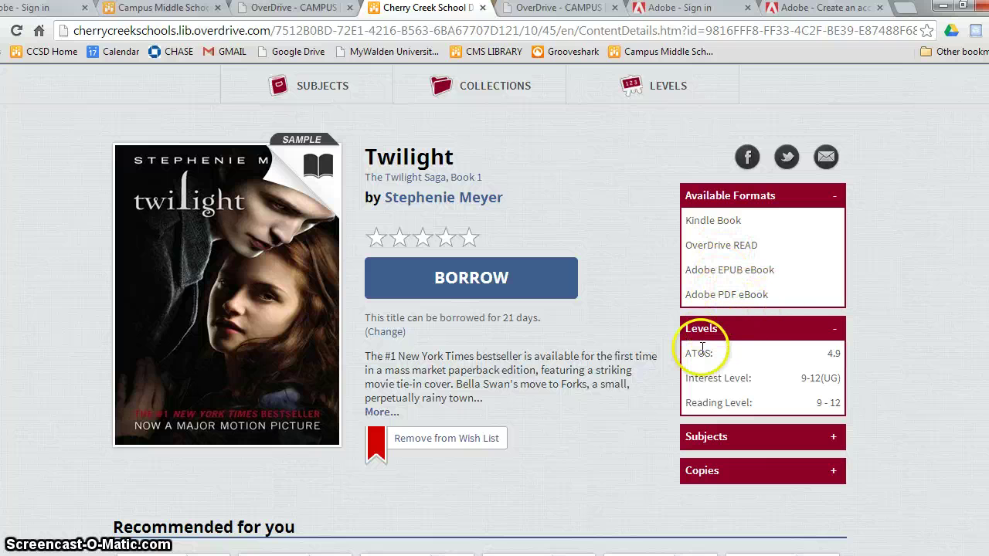
Check Twilight's subjects and available copies, then borrow it, due Jan 7, 2014.
{"action": "left_click", "coordinate": [721, 437]}
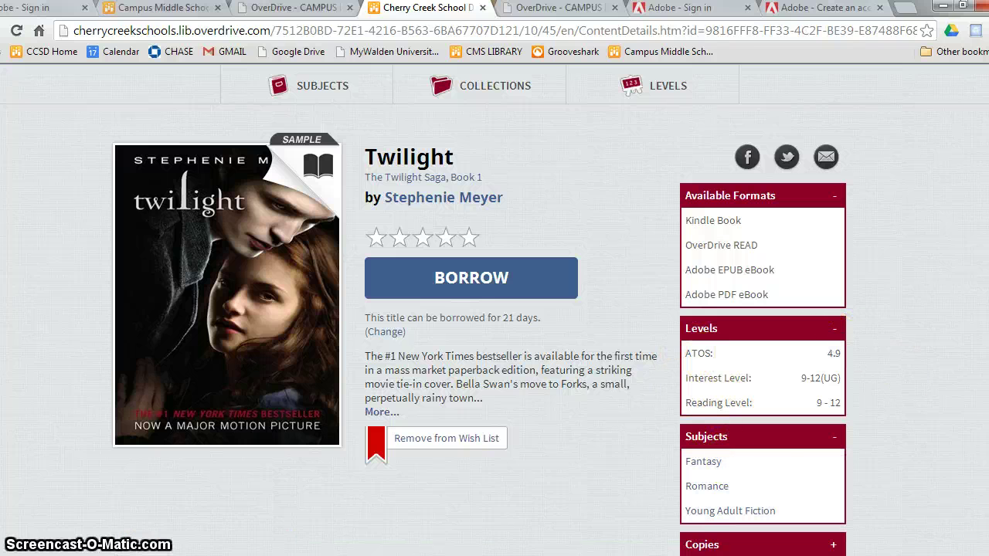
{"action": "scroll", "coordinate": [866, 371], "scroll_direction": "down", "scroll_amount": 3}
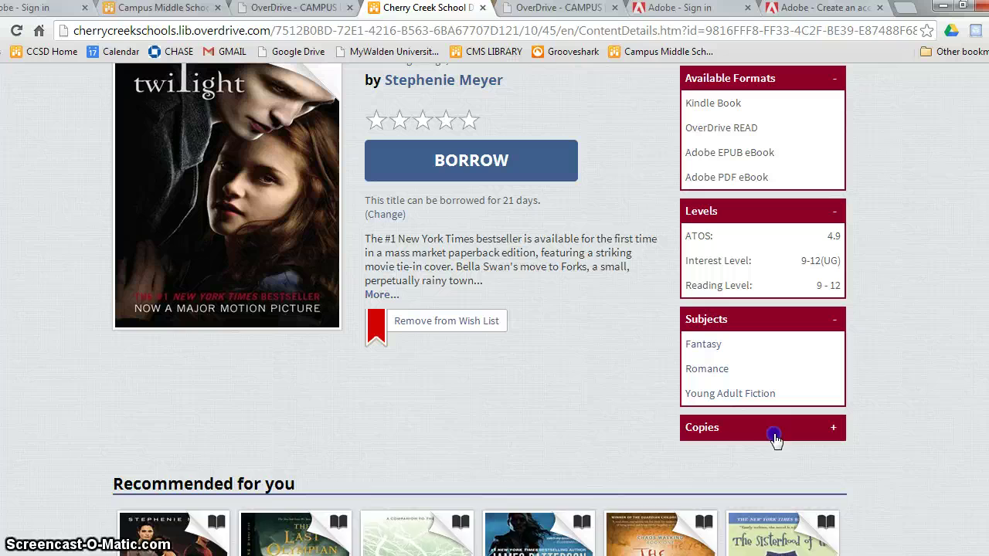
{"action": "left_click", "coordinate": [775, 438]}
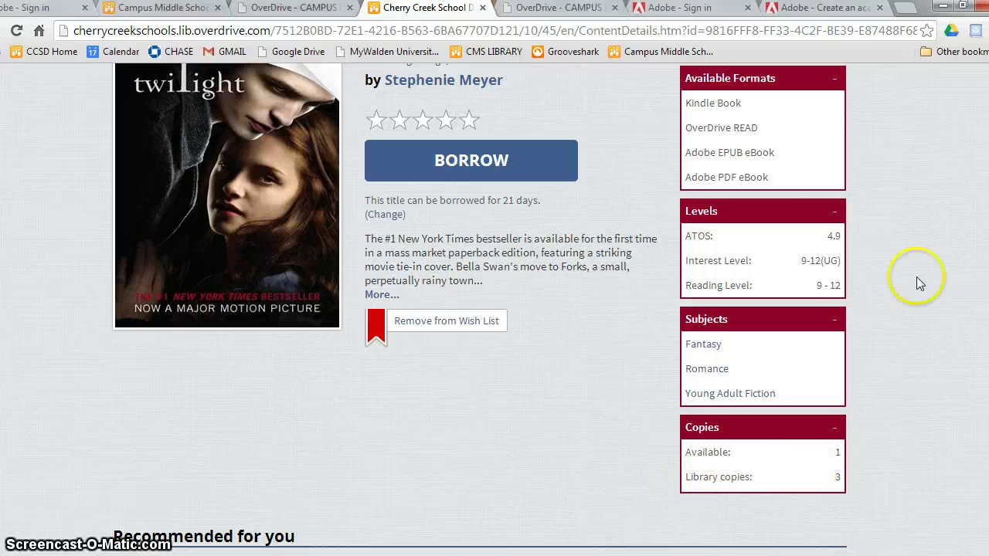
{"action": "scroll", "coordinate": [630, 177], "scroll_direction": "up", "scroll_amount": 1}
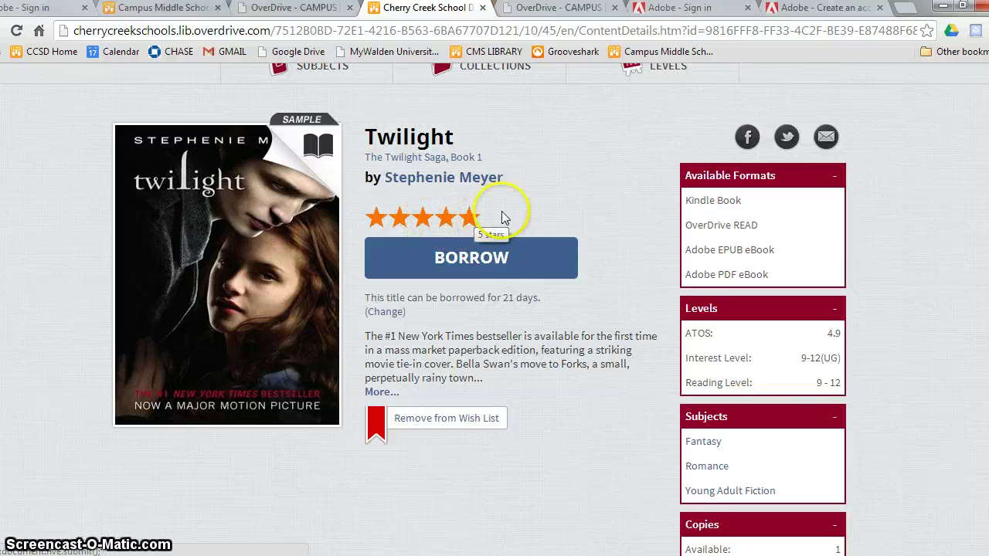
{"action": "left_click", "coordinate": [500, 261]}
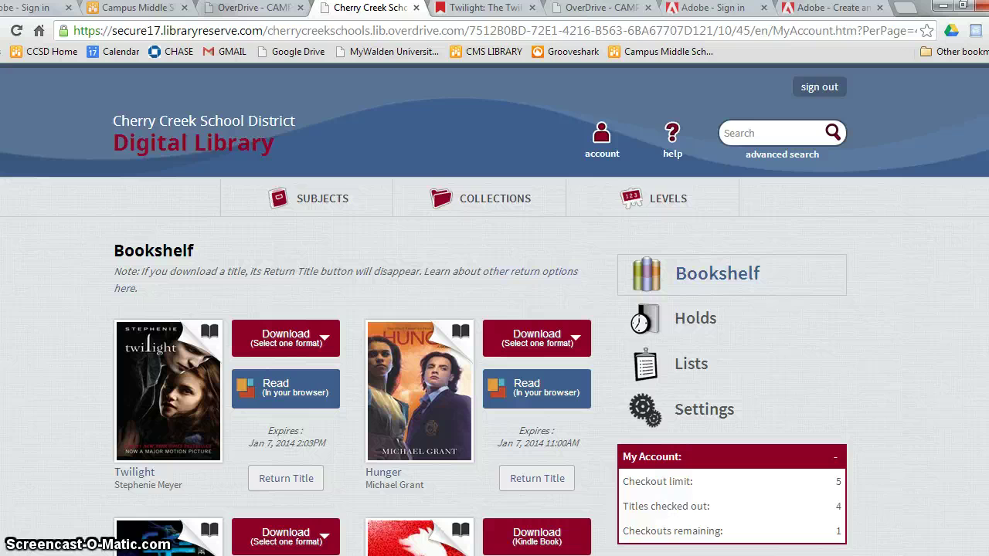
Look over Twilight's download format choices on the Bookshelf, then close them.
{"action": "scroll", "coordinate": [742, 309], "scroll_direction": "down", "scroll_amount": 3}
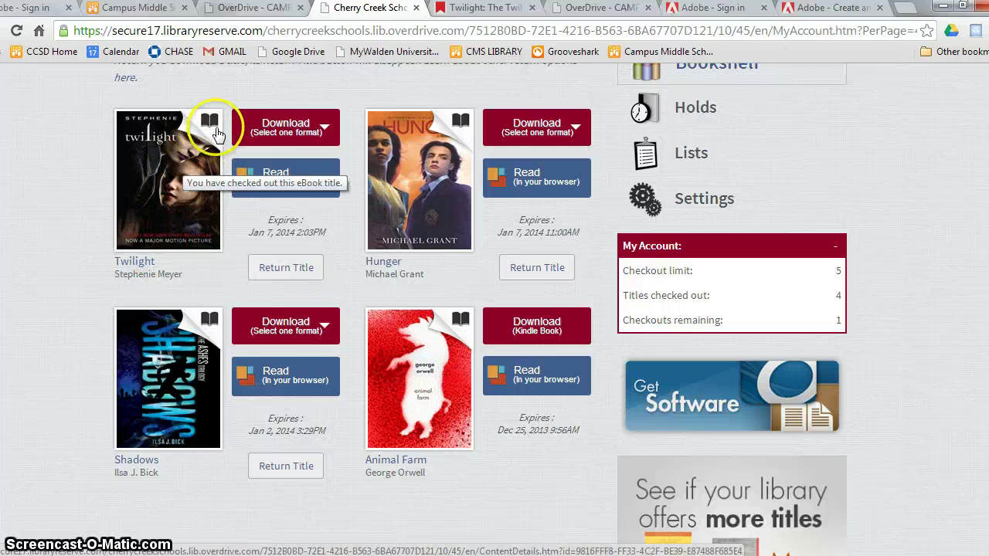
{"action": "left_click", "coordinate": [326, 125]}
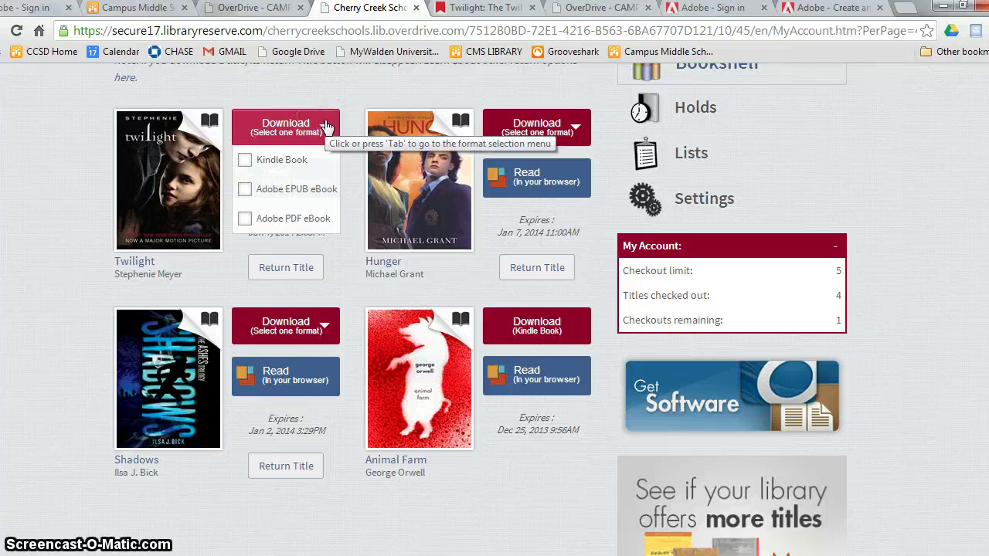
{"action": "left_click", "coordinate": [302, 90]}
Open Twilight in the OverDrive Read browser reader and switch to its tab.
{"action": "left_click", "coordinate": [303, 176]}
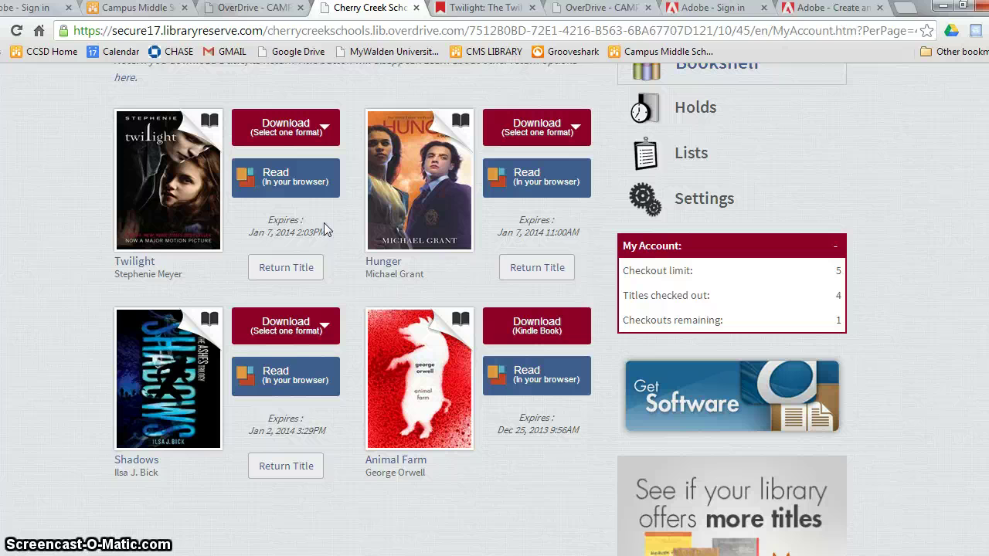
{"action": "left_click", "coordinate": [294, 272]}
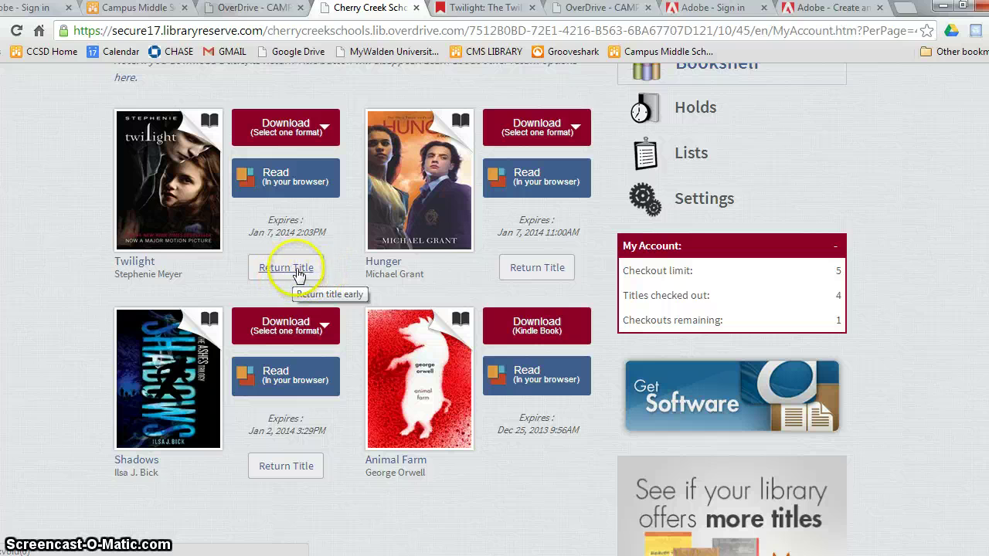
{"action": "left_click", "coordinate": [315, 177]}
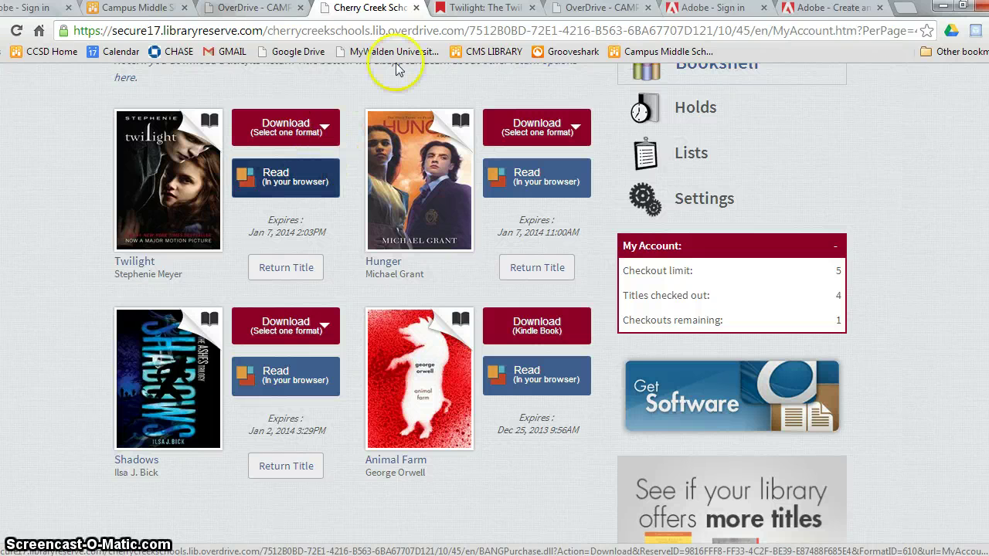
{"action": "left_click", "coordinate": [464, 7]}
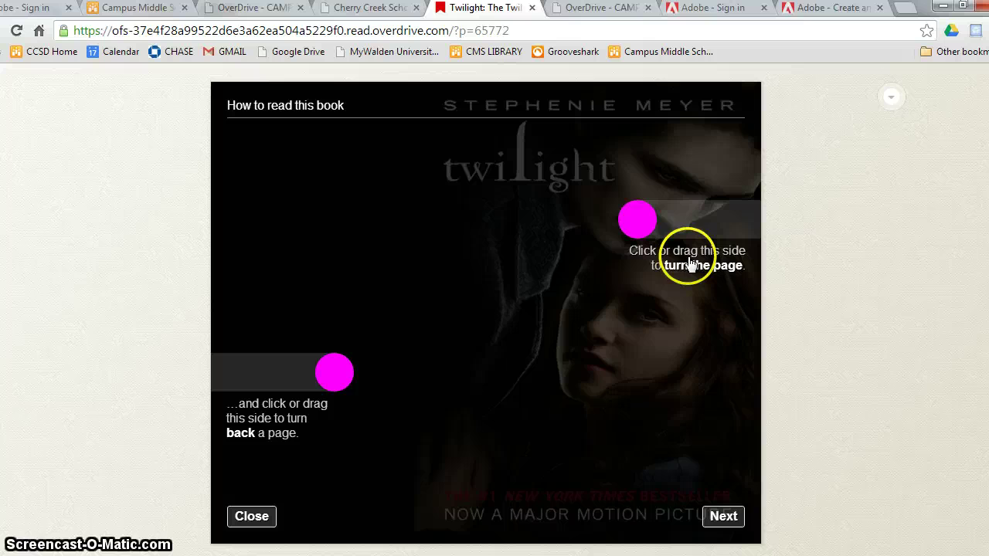
Step through the page-turning, word lookup and book details tips, then close the guide.
{"action": "left_click", "coordinate": [724, 517]}
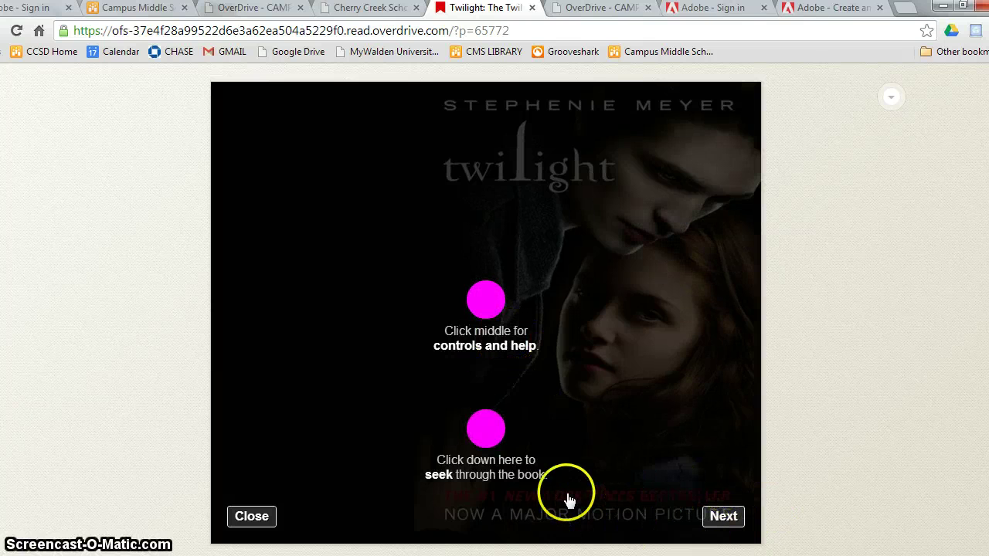
{"action": "left_click", "coordinate": [725, 518]}
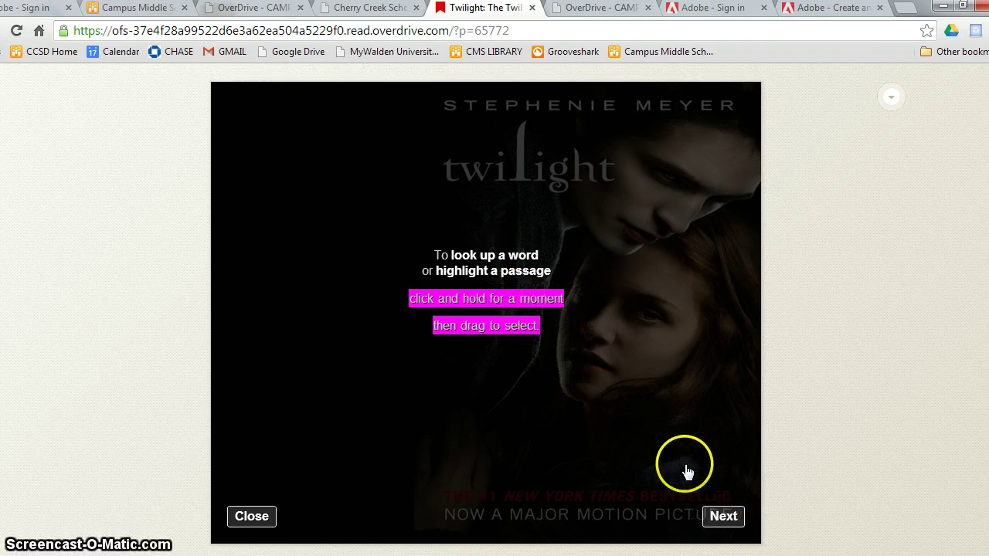
{"action": "left_click", "coordinate": [721, 518]}
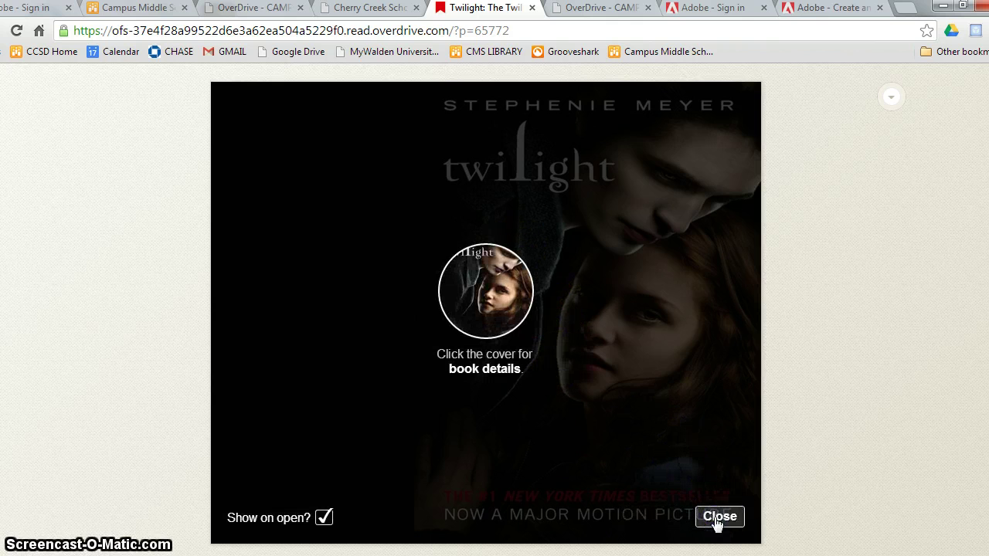
{"action": "left_click", "coordinate": [718, 519]}
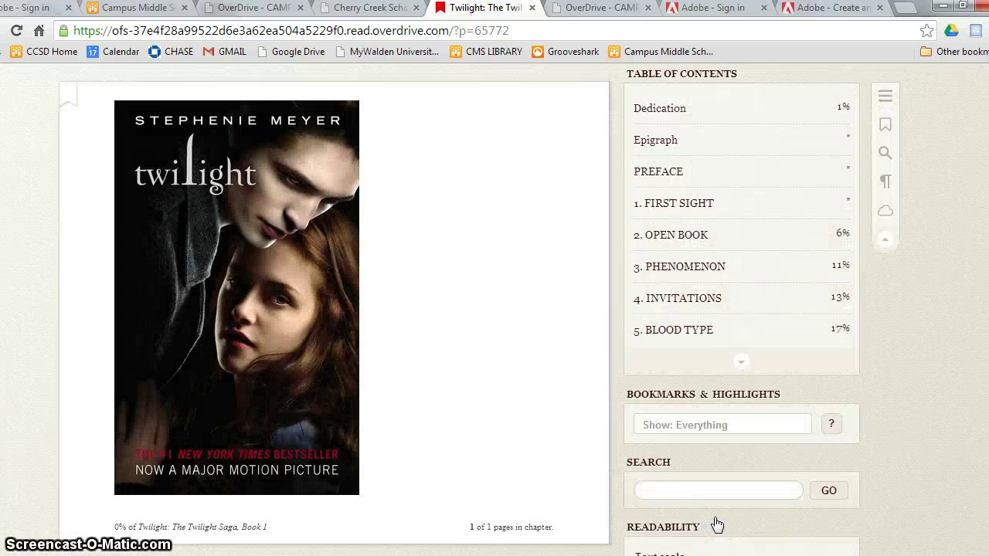
Turn through the copyright, contents, acknowledgements and dedication pages, then jump to chapter 1, FIRST SIGHT.
{"action": "left_click", "coordinate": [573, 314]}
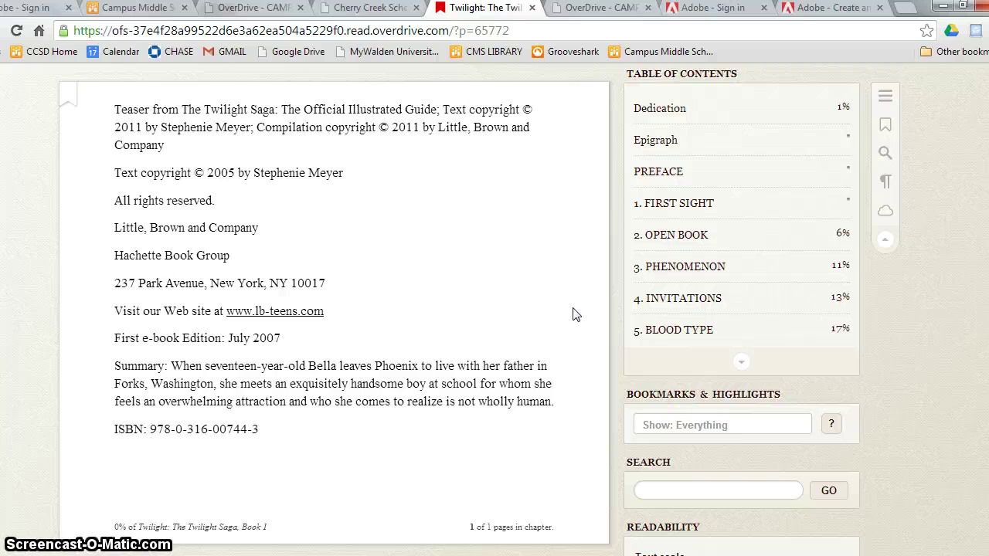
{"action": "left_click", "coordinate": [573, 312]}
{"action": "left_click", "coordinate": [573, 311]}
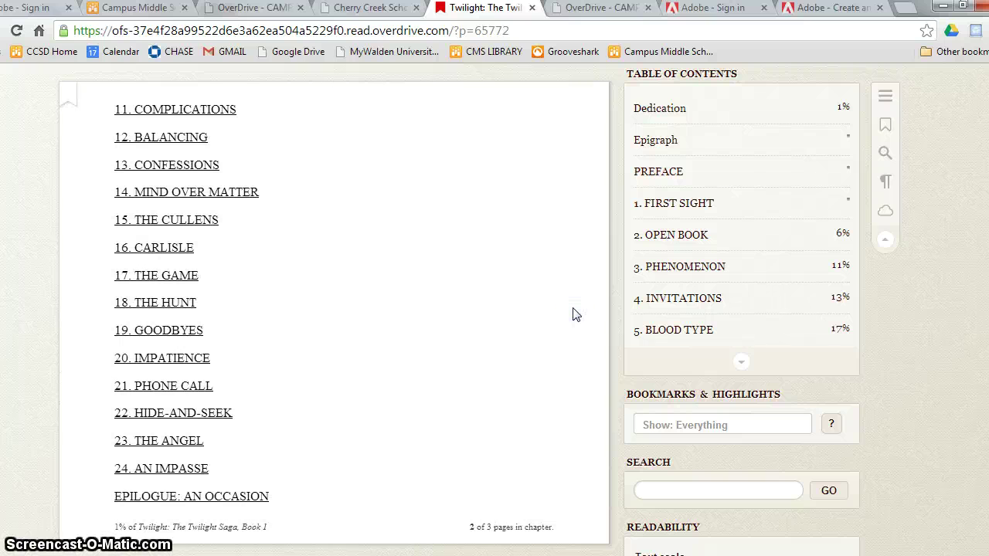
{"action": "left_click", "coordinate": [573, 313]}
{"action": "left_click", "coordinate": [573, 313]}
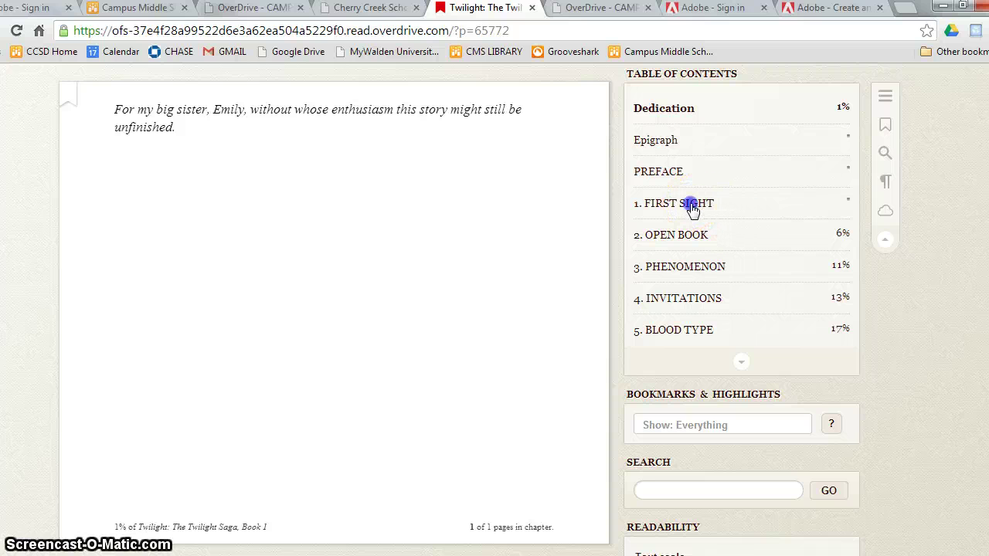
{"action": "left_click", "coordinate": [691, 205]}
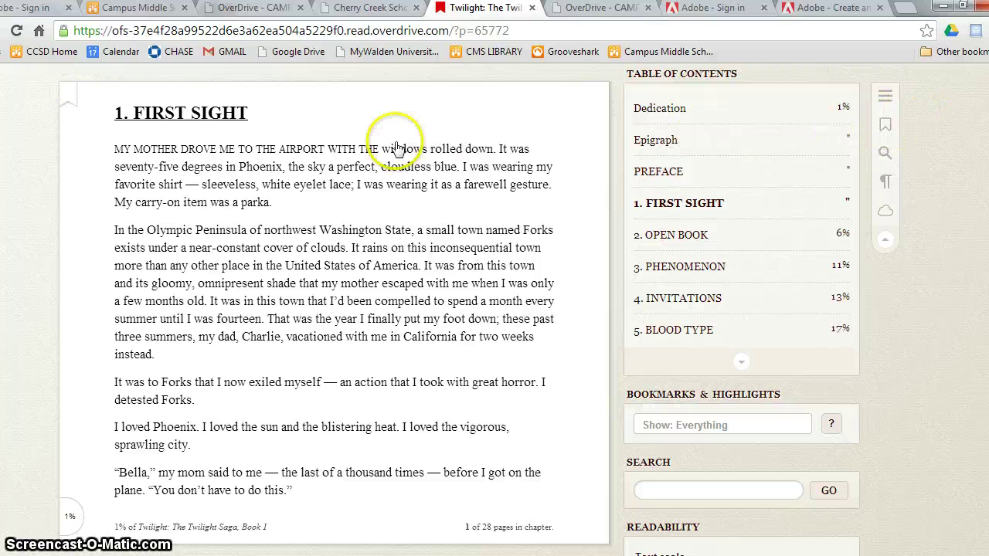
Bookmark chapter 1's opening page and show the dictionary definition of 'blistering'.
{"action": "left_click", "coordinate": [68, 102]}
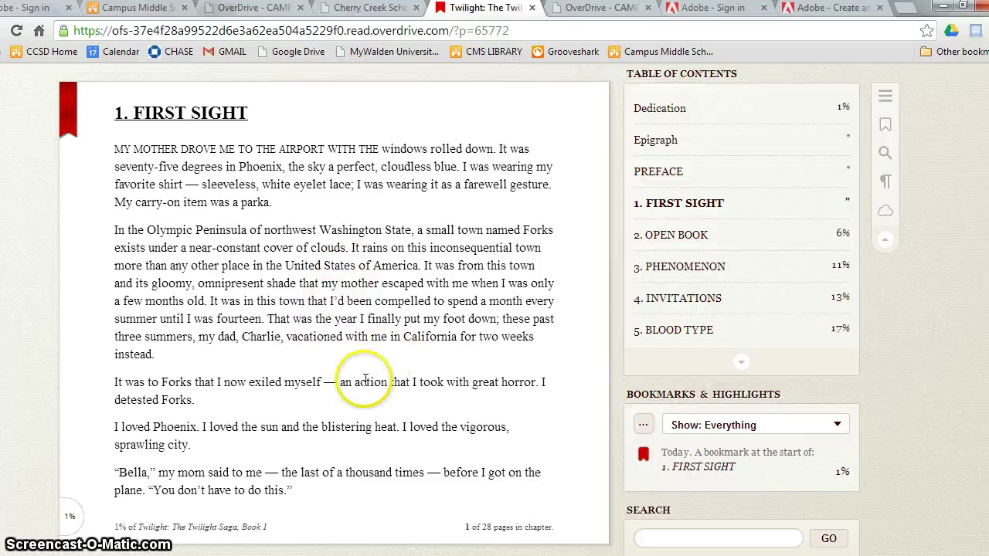
{"action": "left_click", "coordinate": [321, 427]}
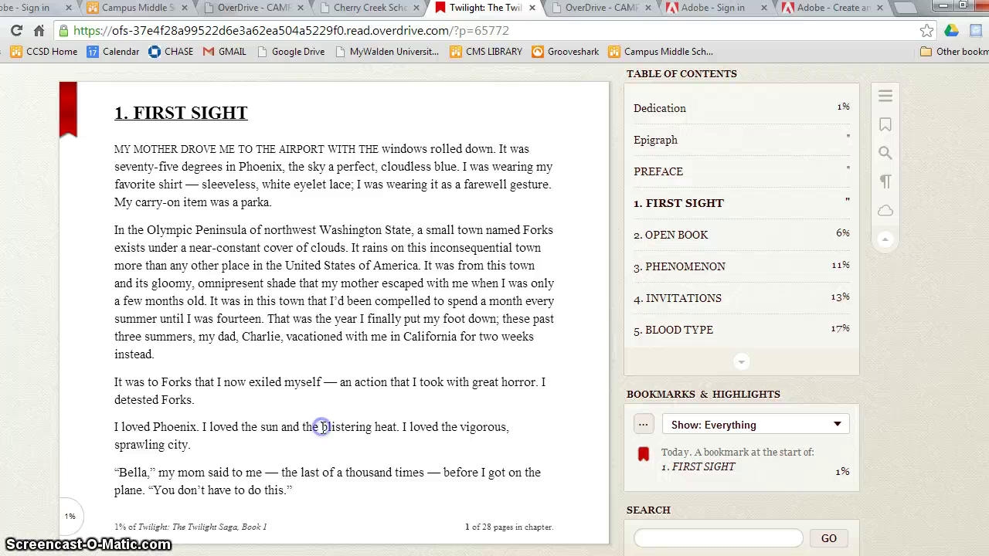
{"action": "scroll", "coordinate": [321, 427], "scroll_direction": "down", "scroll_amount": 1}
{"action": "left_click", "coordinate": [323, 371]}
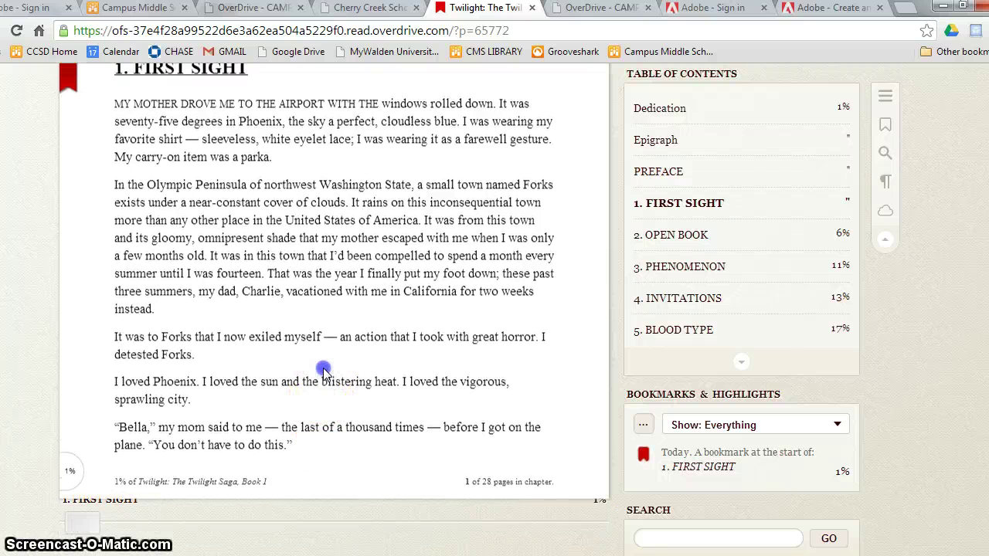
{"action": "scroll", "coordinate": [323, 370], "scroll_direction": "up", "scroll_amount": 1}
{"action": "double_click", "coordinate": [325, 428]}
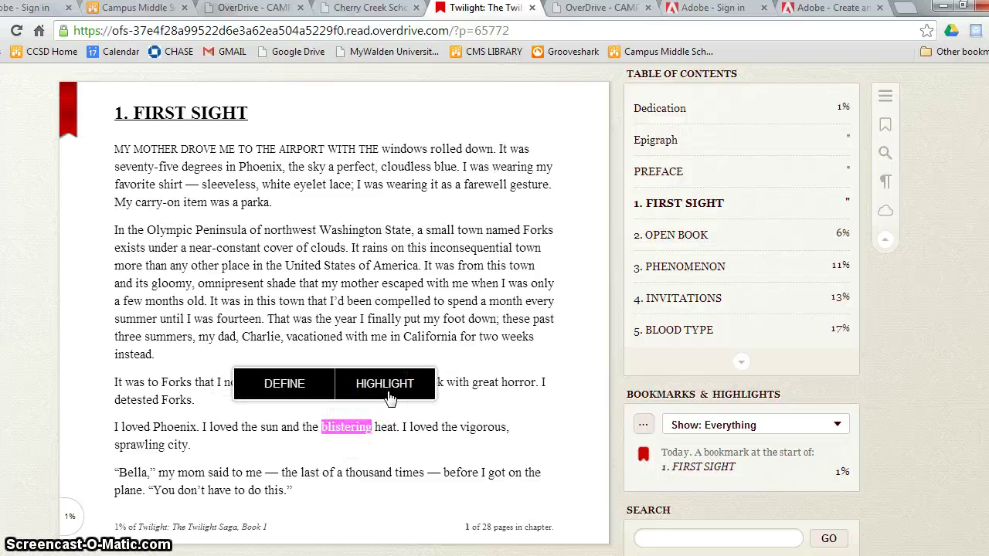
{"action": "left_click", "coordinate": [284, 387]}
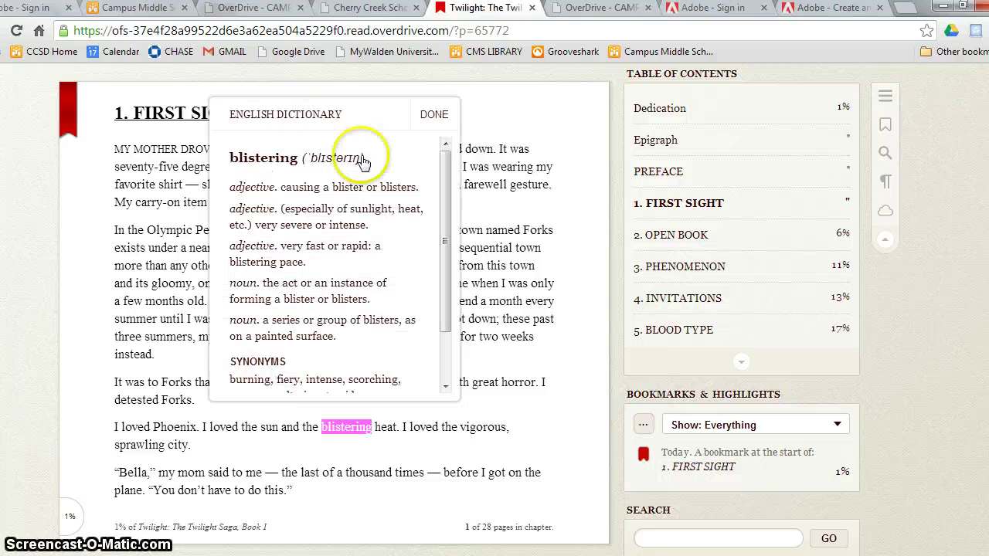
Close the dictionary and turn to page 2 of FIRST SIGHT.
{"action": "left_click", "coordinate": [434, 114]}
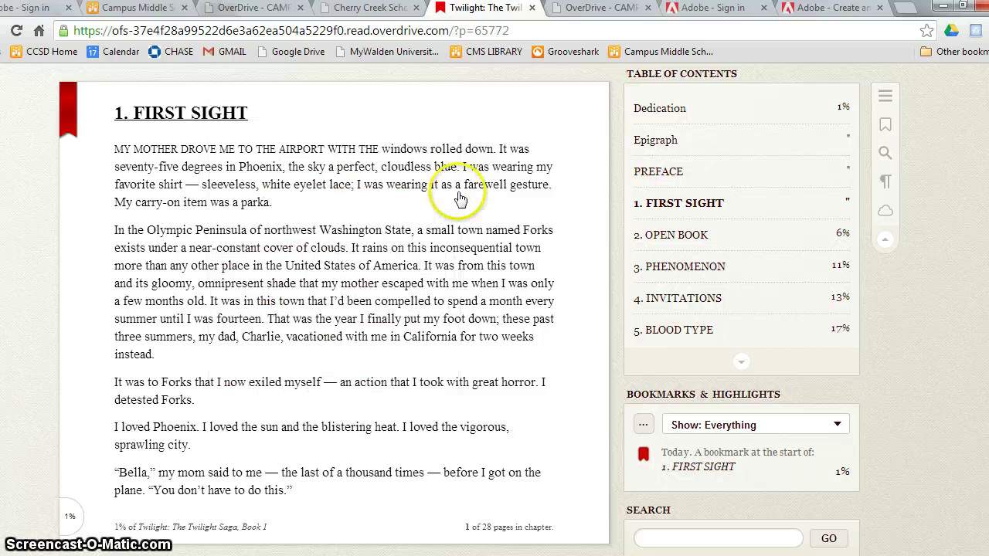
{"action": "left_click", "coordinate": [67, 335]}
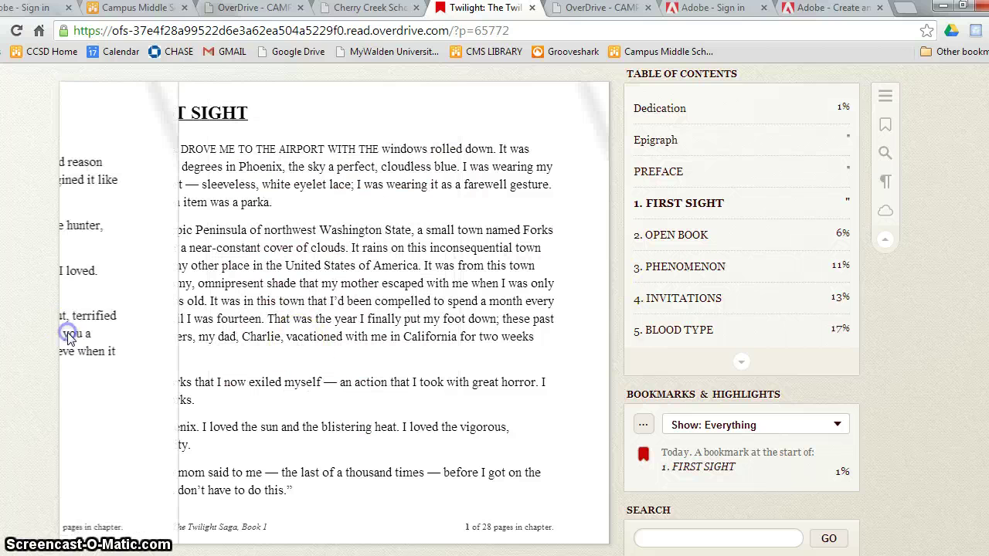
{"action": "left_click", "coordinate": [570, 315]}
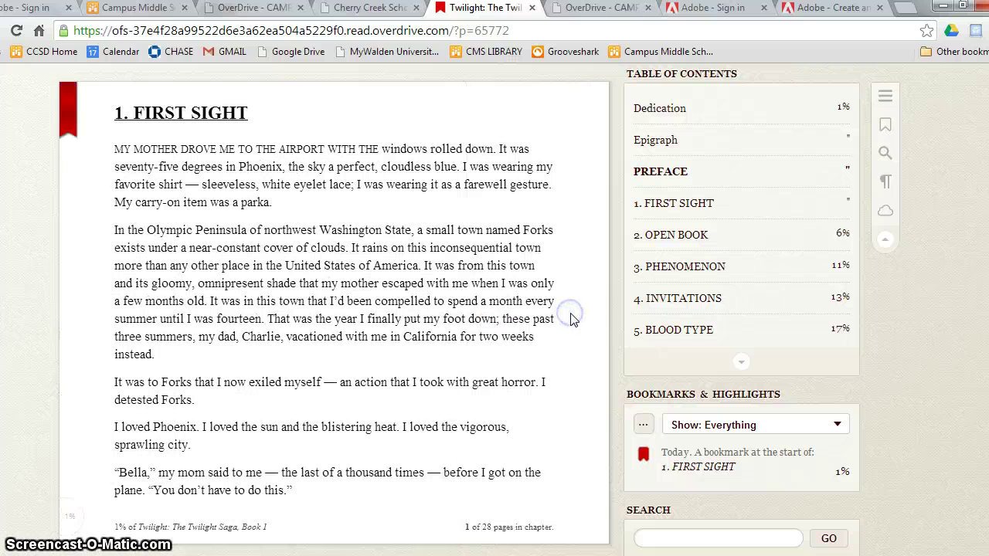
{"action": "left_click", "coordinate": [571, 319]}
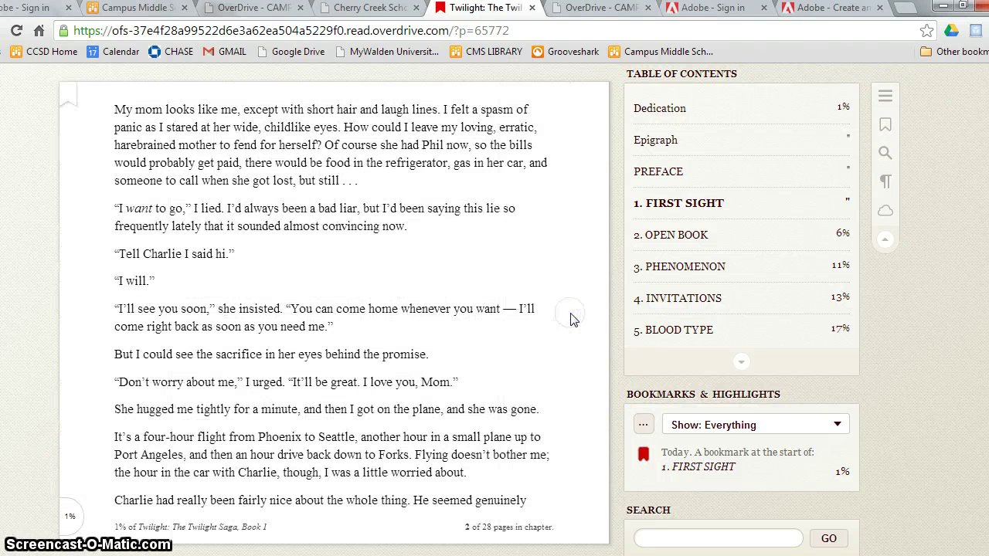
Hide the contents sidebar, then bring it back with the bookmark listed.
{"action": "left_click", "coordinate": [886, 245]}
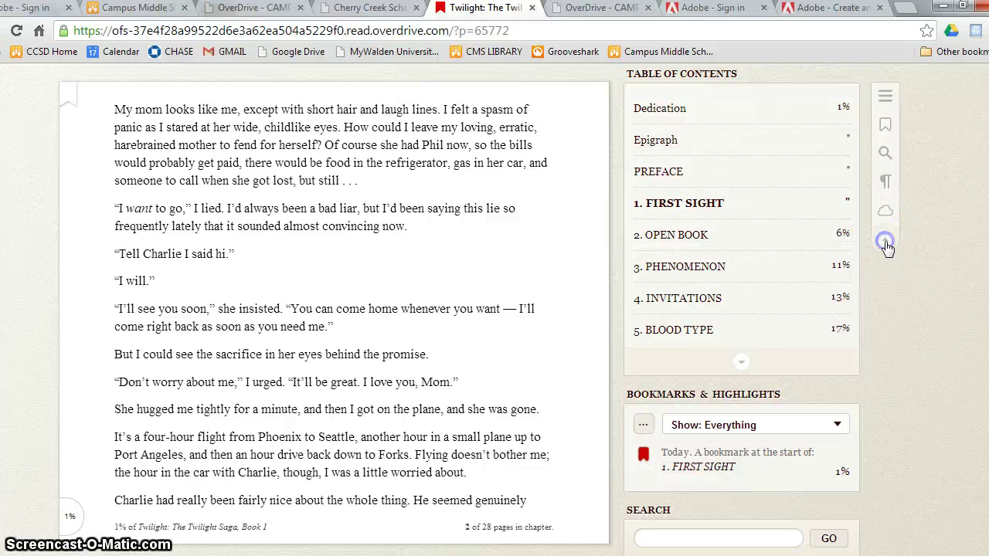
{"action": "left_click", "coordinate": [892, 125]}
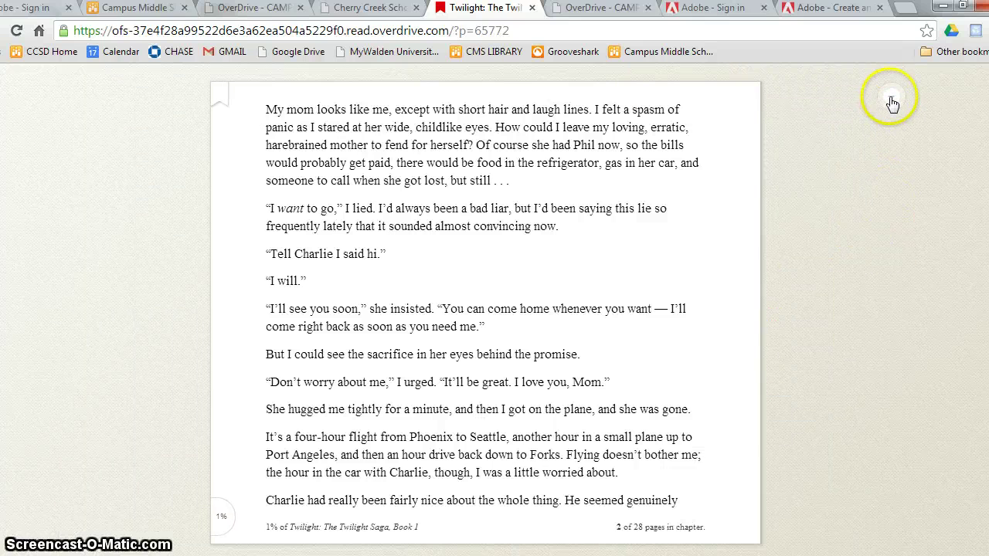
{"action": "left_click", "coordinate": [888, 101]}
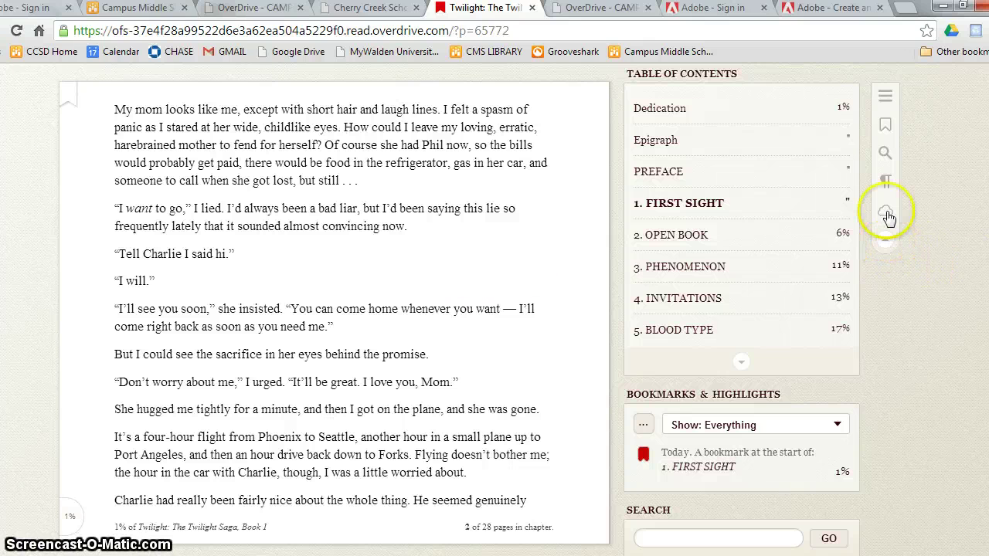
Enlarge the text scale and switch lighting to night, then back to day.
{"action": "left_click", "coordinate": [886, 182]}
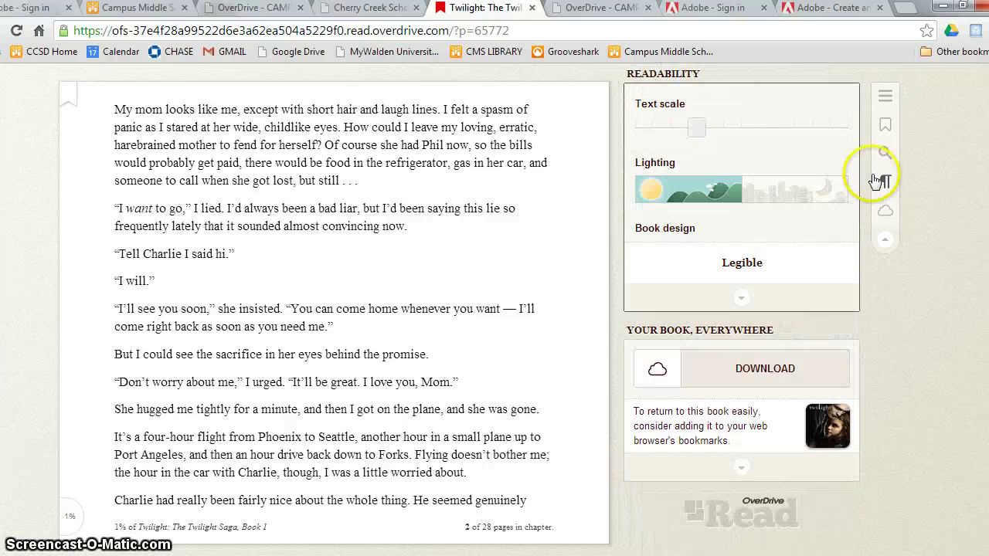
{"action": "left_click_drag", "start_coordinate": [697, 131], "coordinate": [738, 133]}
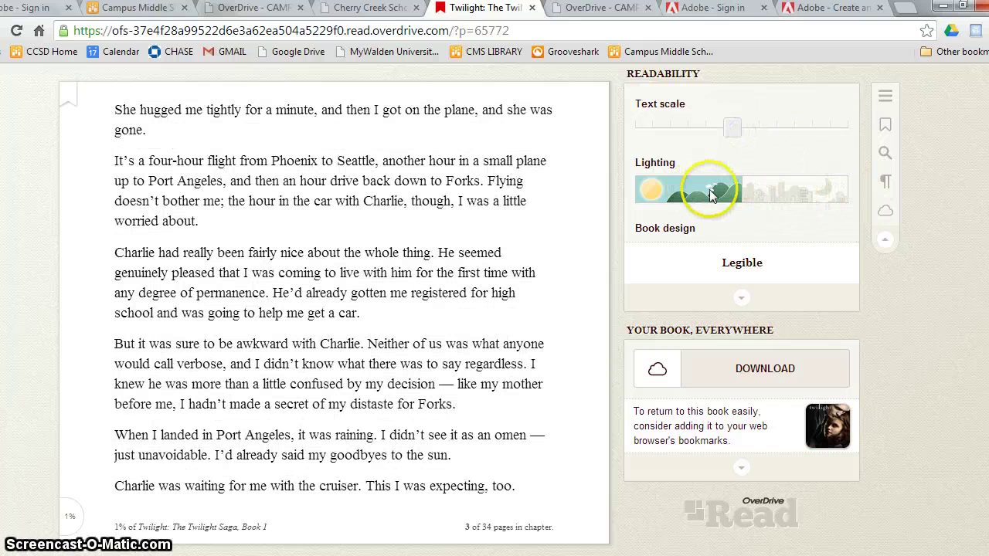
{"action": "left_click", "coordinate": [796, 193]}
{"action": "left_click", "coordinate": [697, 190]}
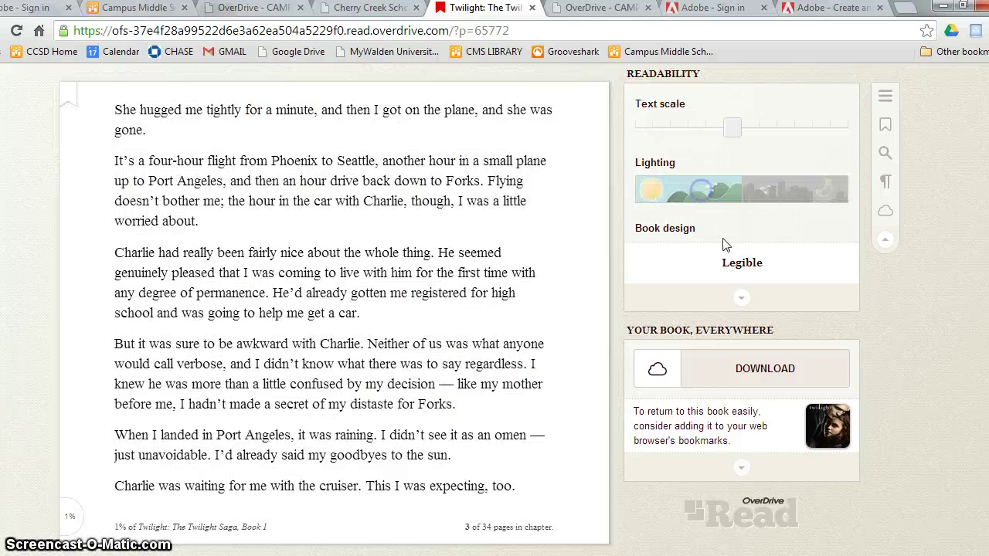
{"action": "left_click", "coordinate": [736, 262]}
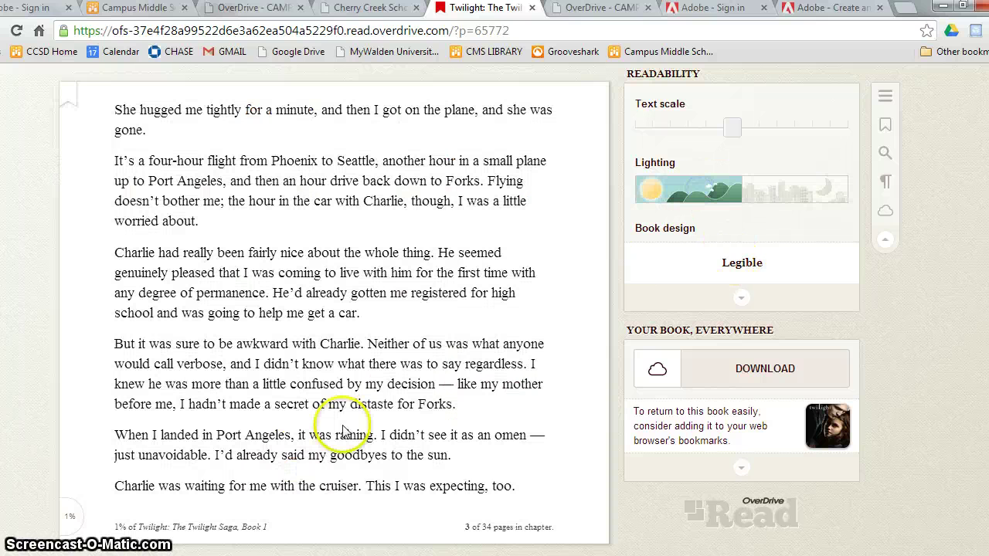
Read ahead to page 6 of 34, then switch to the library Bookshelf tab.
{"action": "left_click", "coordinate": [552, 324]}
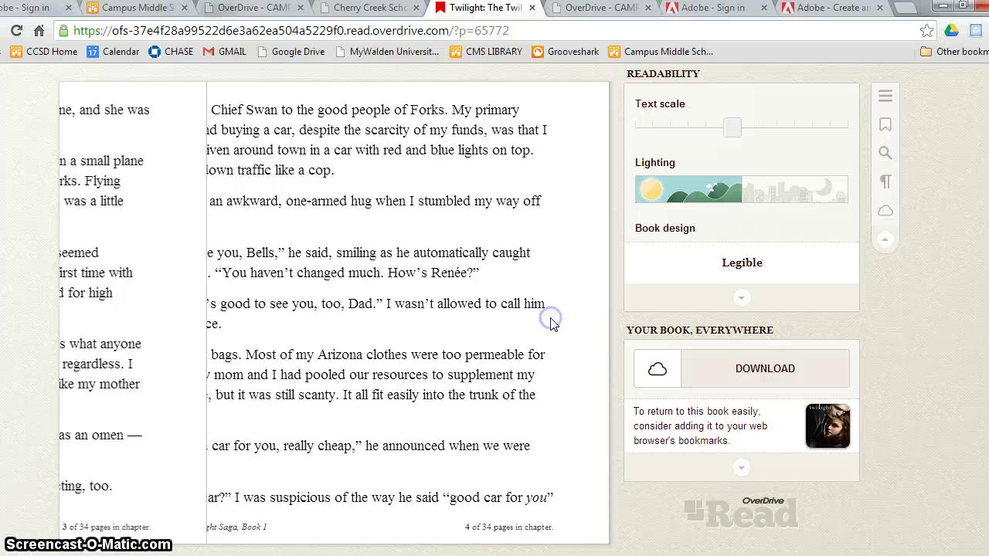
{"action": "left_click", "coordinate": [553, 325]}
{"action": "left_click", "coordinate": [552, 322]}
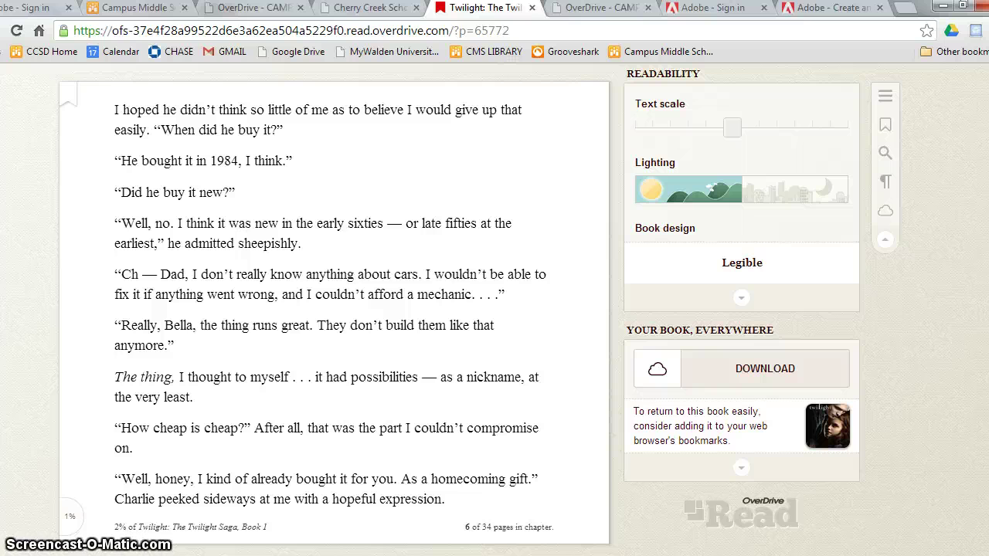
{"action": "key", "text": "ctrl+shift+Tab"}
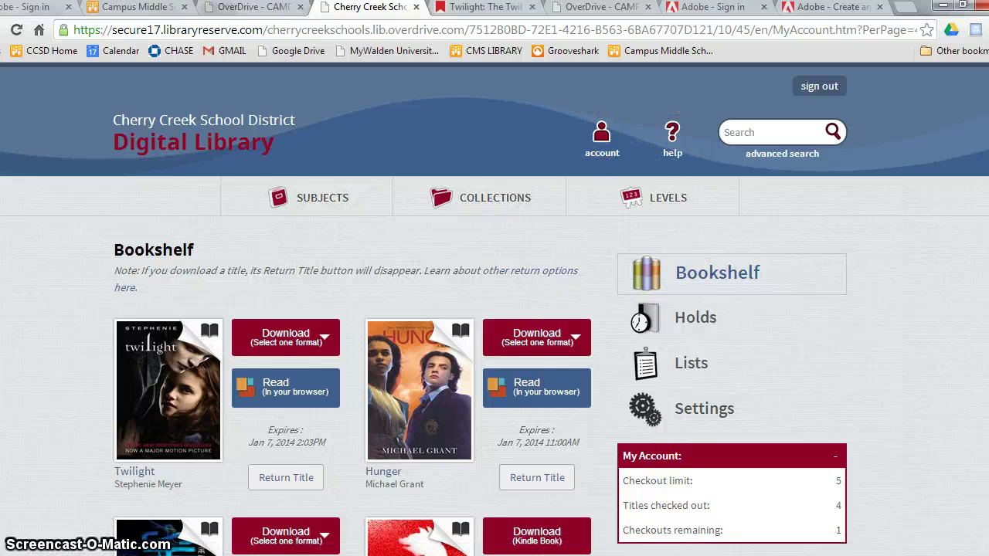
{"action": "scroll", "coordinate": [603, 136], "scroll_direction": "down", "scroll_amount": 1}
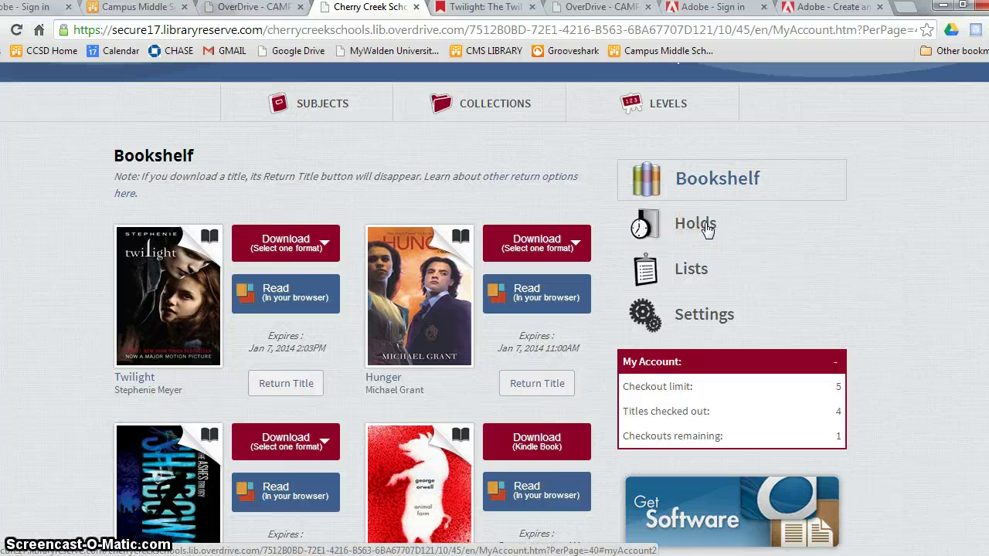
View the Wish List holding Twilight, browse Rated titles and Recommended for you, then open Settings.
{"action": "left_click", "coordinate": [693, 275]}
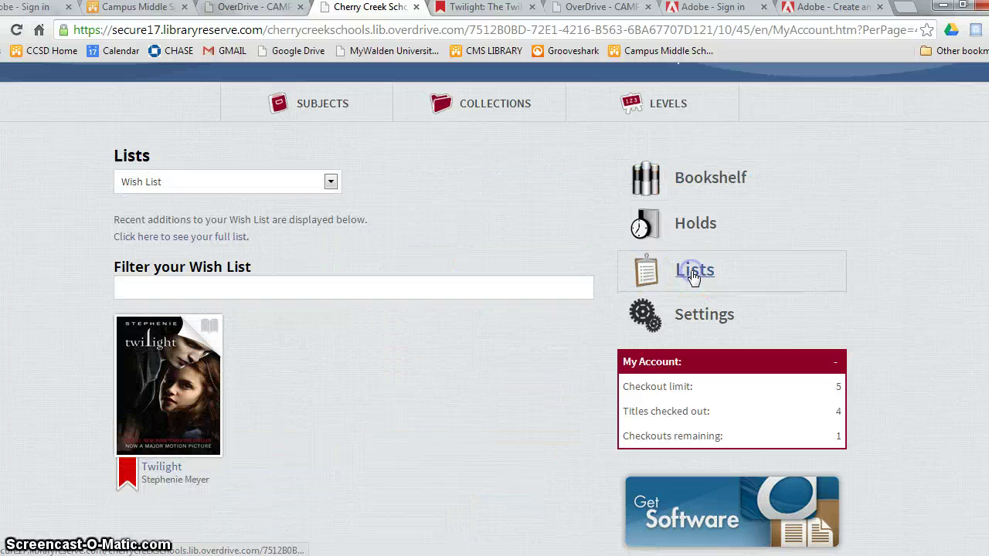
{"action": "left_click", "coordinate": [331, 184]}
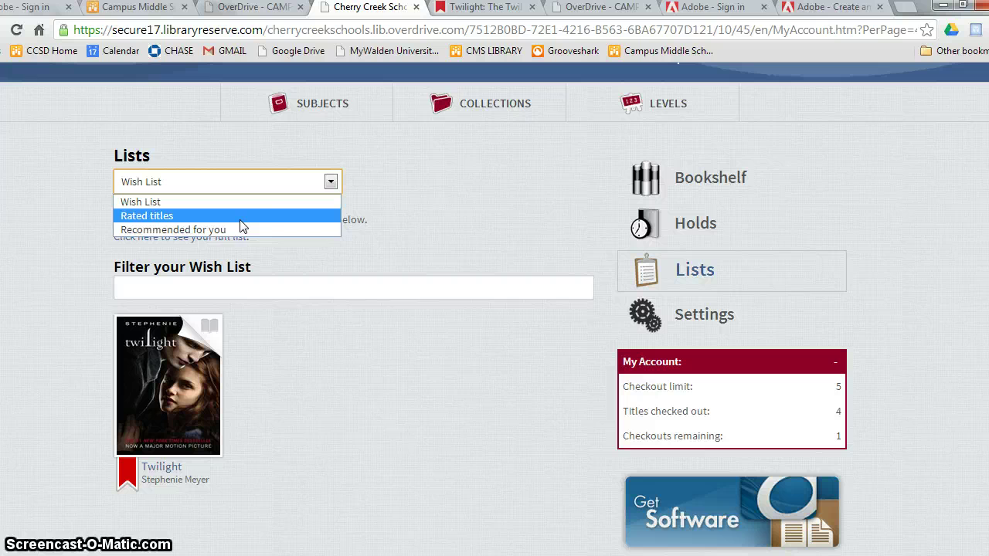
{"action": "left_click_drag", "start_coordinate": [242, 224], "coordinate": [314, 256]}
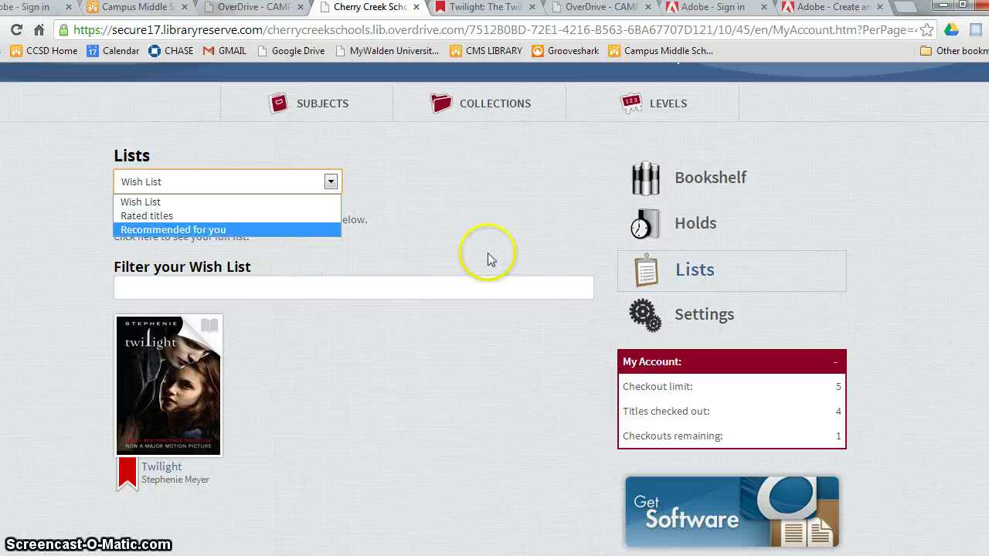
{"action": "left_click", "coordinate": [485, 223]}
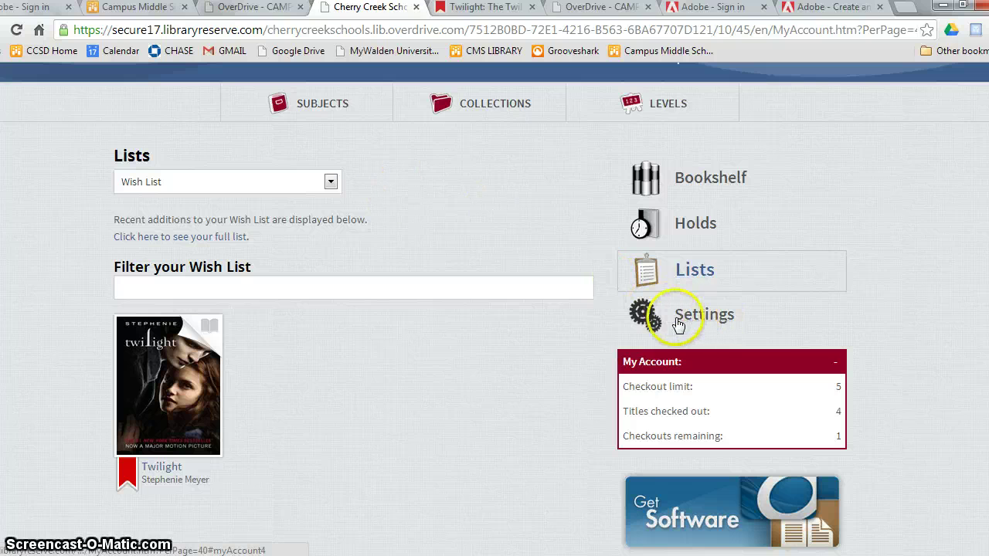
{"action": "left_click", "coordinate": [640, 320]}
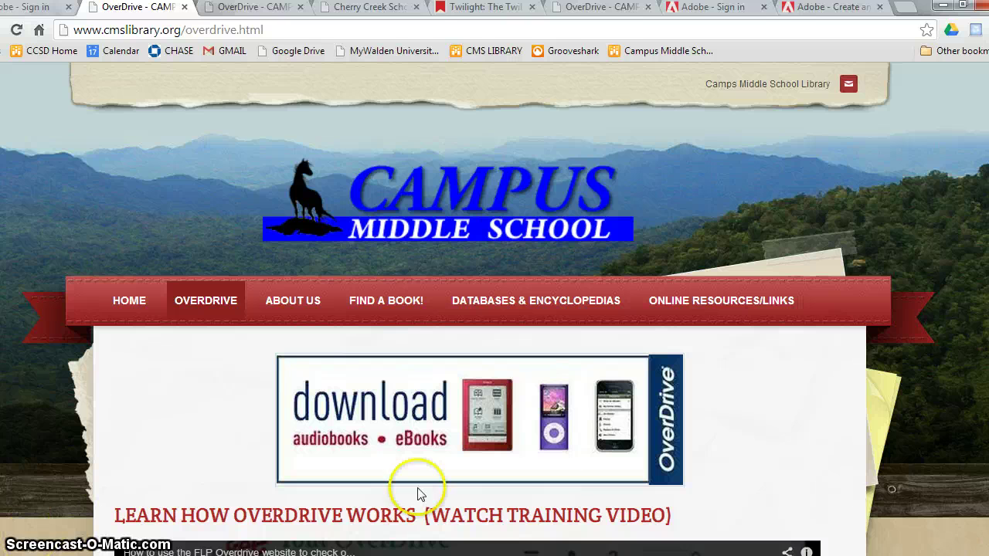
Scroll past the training video and follow the Create ADOBE ACCOUNT link to the sign-up page.
{"action": "scroll", "coordinate": [495, 309], "scroll_direction": "down", "scroll_amount": 1}
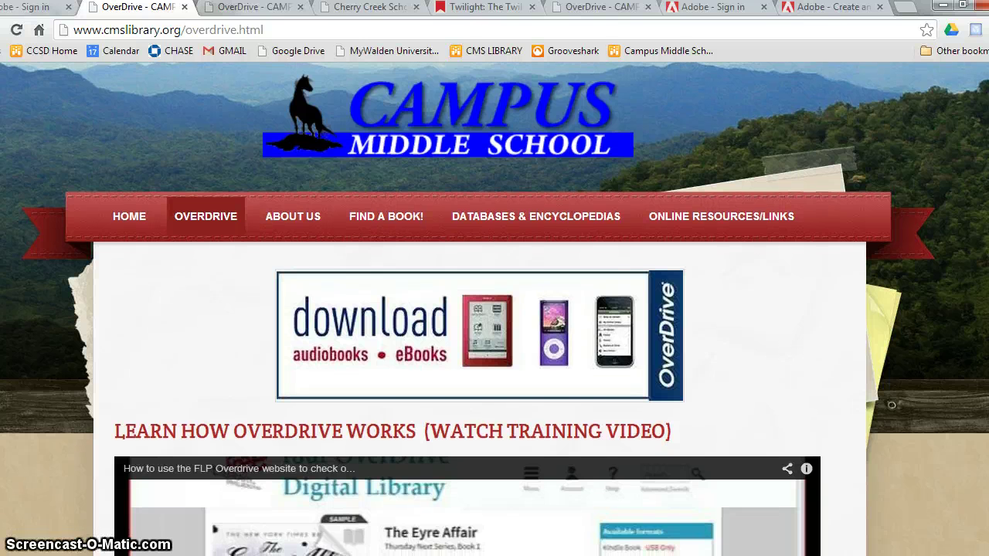
{"action": "scroll", "coordinate": [495, 309], "scroll_direction": "down", "scroll_amount": 1}
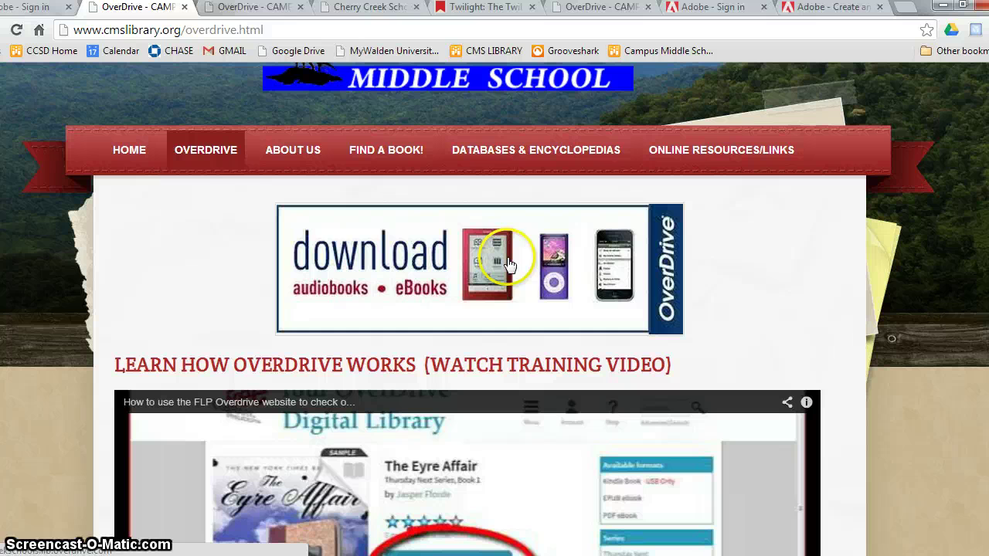
{"action": "scroll", "coordinate": [662, 287], "scroll_direction": "down", "scroll_amount": 4}
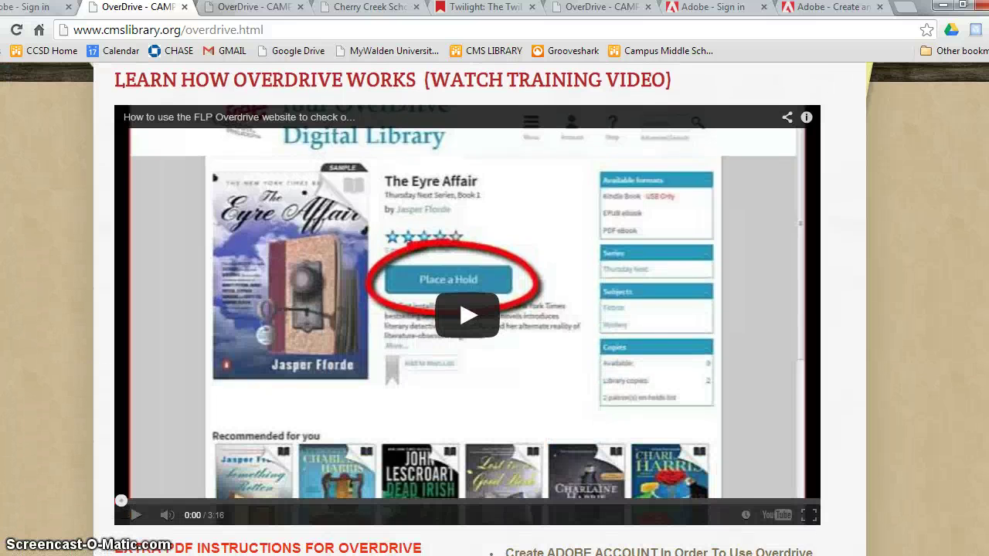
{"action": "scroll", "coordinate": [495, 309], "scroll_direction": "down", "scroll_amount": 3}
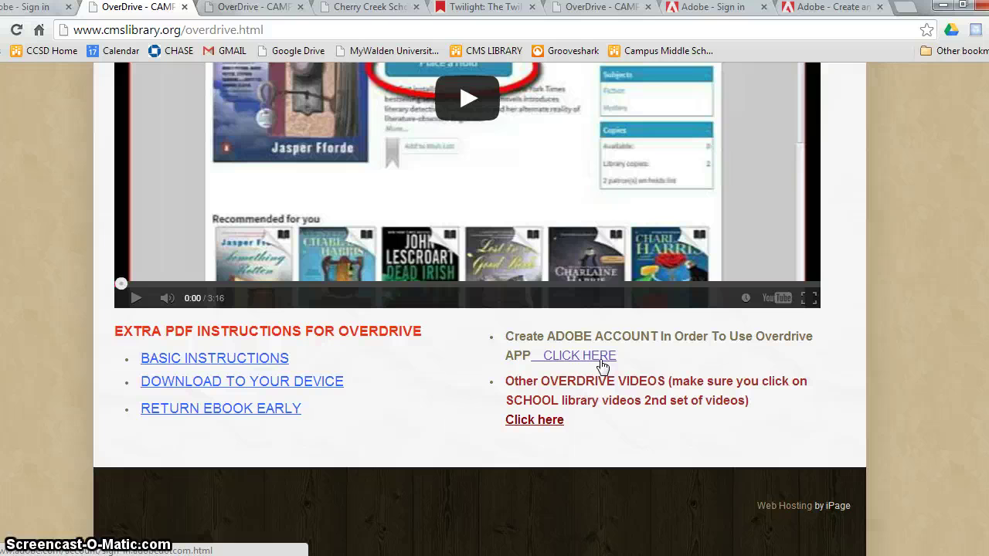
{"action": "left_click", "coordinate": [602, 363]}
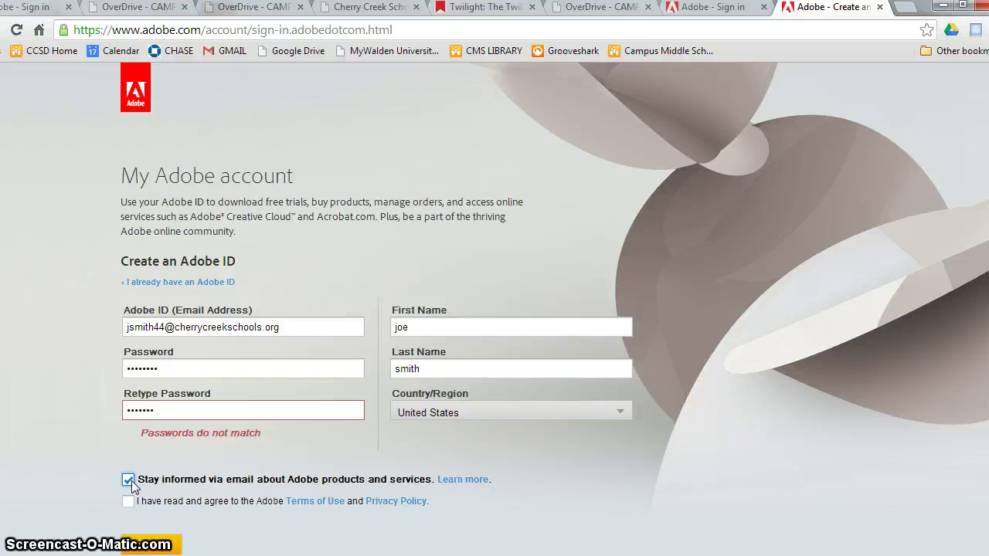
Untick 'Stay informed via email', accept the Terms of Use, then highlight the e-mail address entry.
{"action": "left_click", "coordinate": [129, 480]}
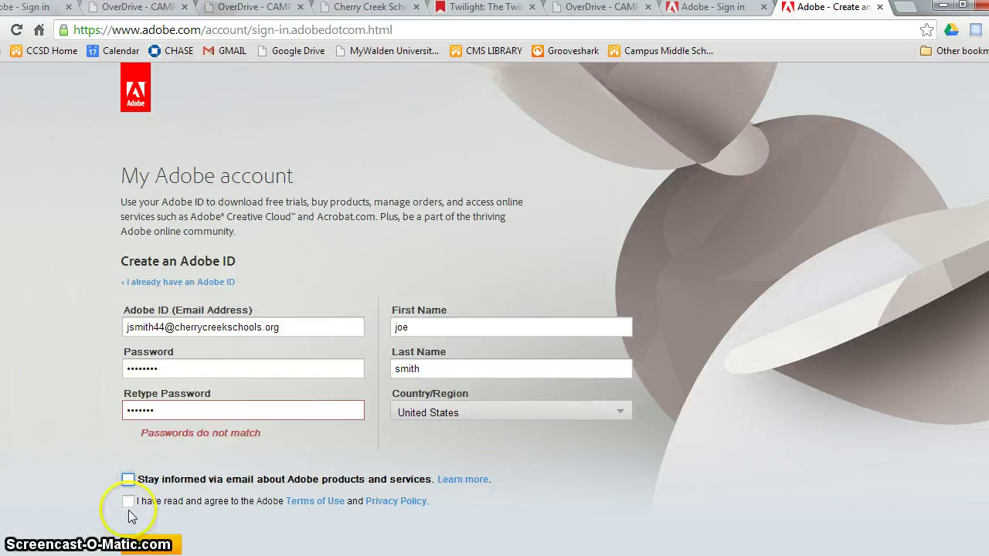
{"action": "left_click", "coordinate": [128, 502]}
{"action": "left_click", "coordinate": [128, 329]}
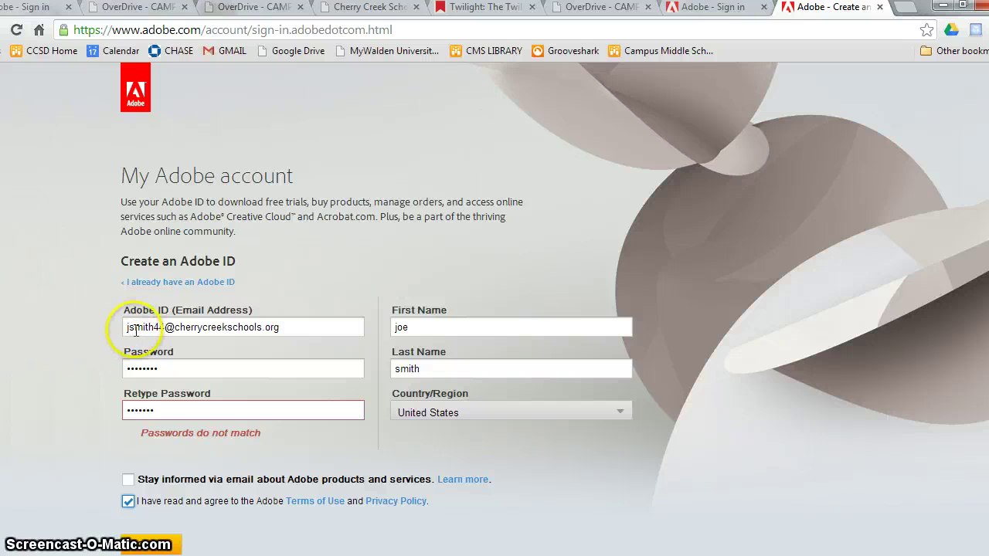
{"action": "left_click", "coordinate": [157, 331]}
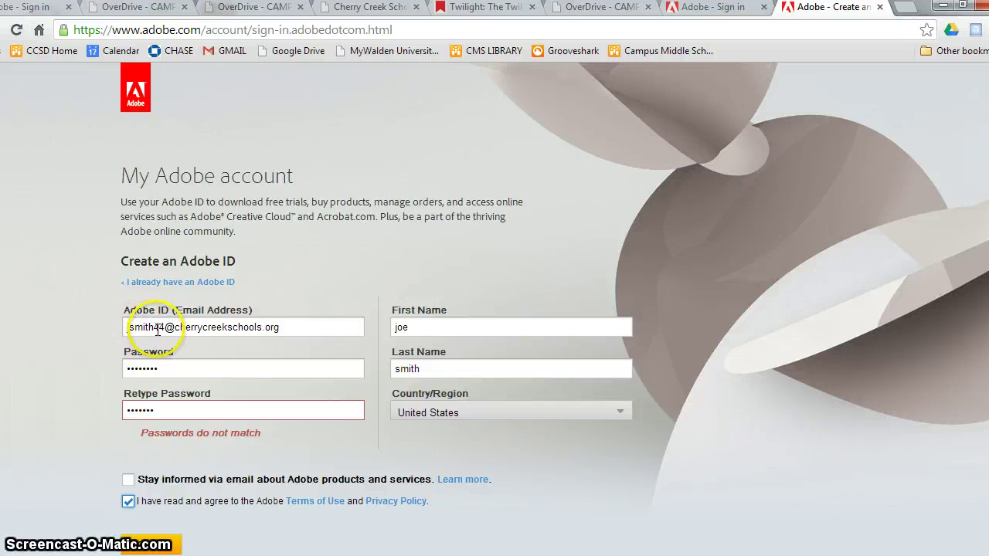
{"action": "left_click", "coordinate": [172, 329]}
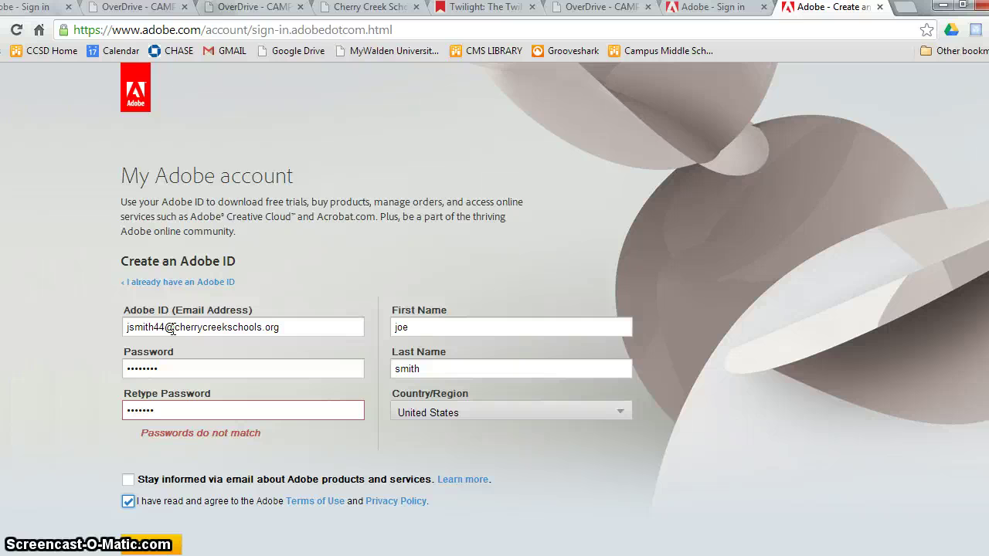
{"action": "double_click", "coordinate": [137, 328]}
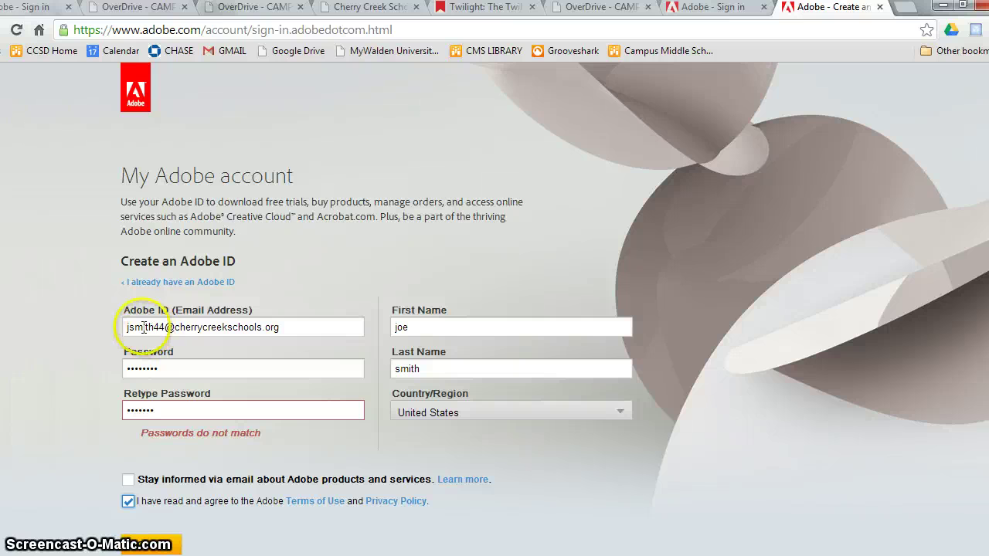
{"action": "left_click", "coordinate": [139, 328]}
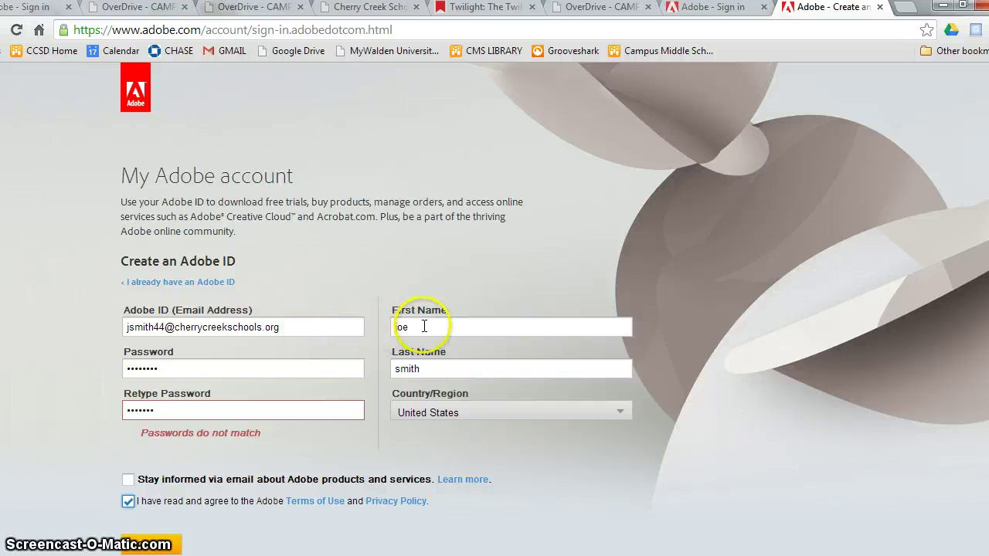
Revisit the Password and Retype Password fields, which still show 'Passwords do not match'.
{"action": "left_click", "coordinate": [263, 371]}
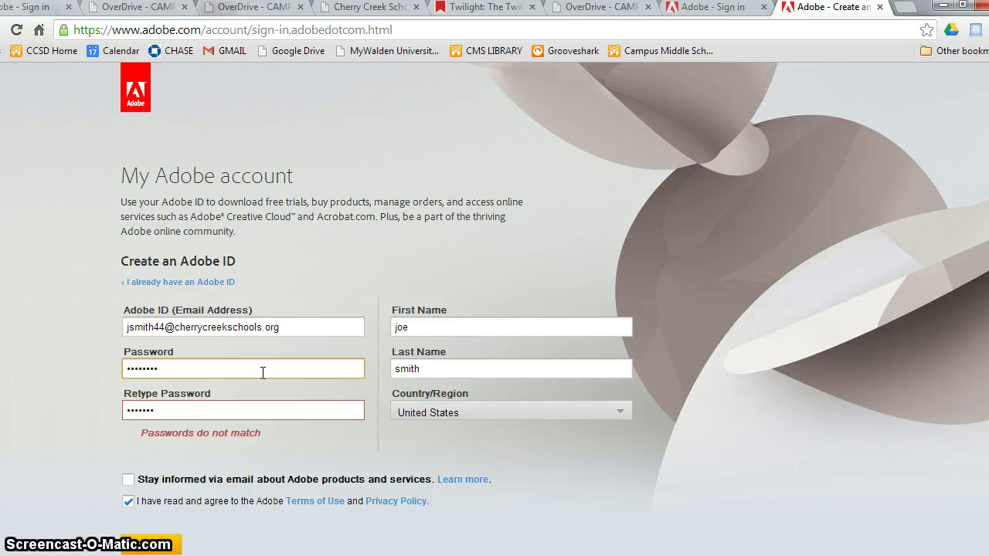
{"action": "left_click", "coordinate": [209, 412]}
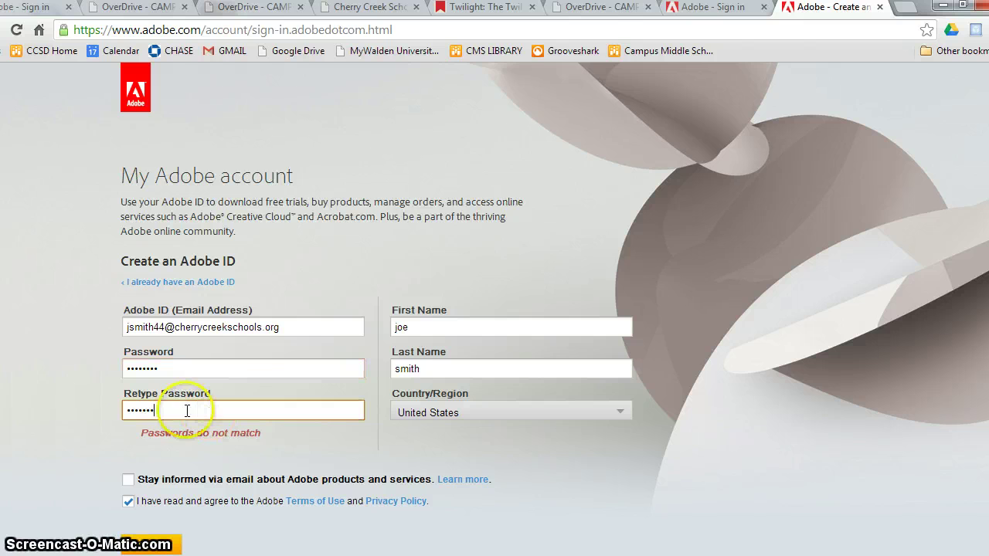